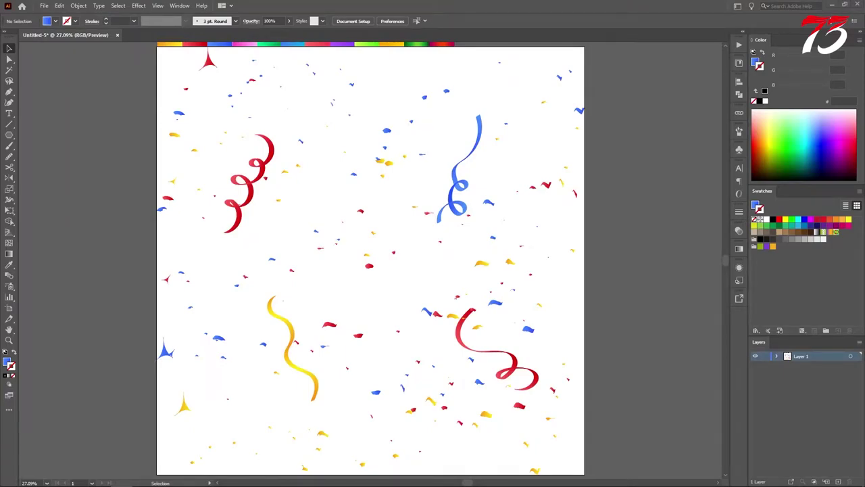
- Create a new 2500 × 2500 px RGB document from the recent custom preset
{"action": "left_click", "coordinate": [44, 5]}
{"action": "left_click", "coordinate": [51, 14]}
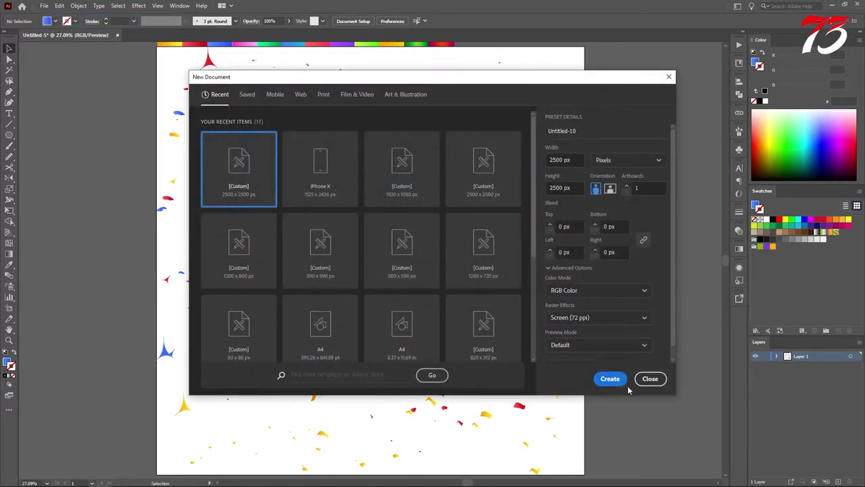
{"action": "left_click", "coordinate": [612, 379]}
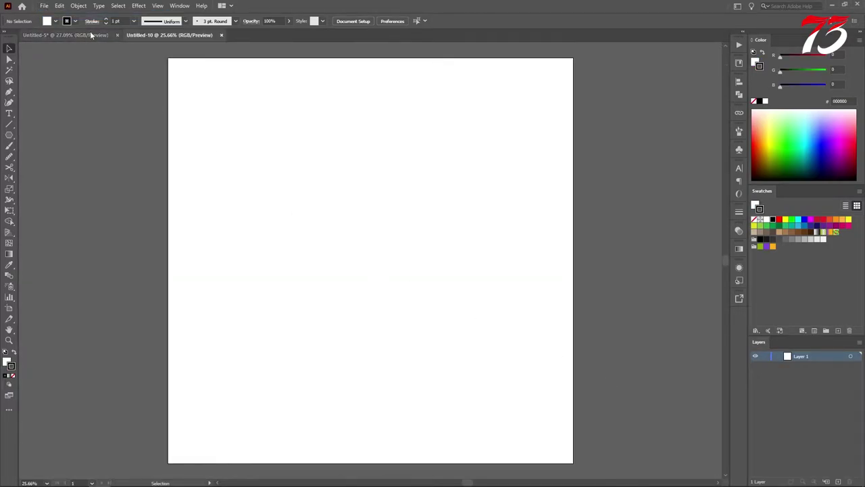
- Copy the strip of gradient colour squares from Untitled-5 and place it just above the artboard in Untitled-10
{"action": "left_click", "coordinate": [90, 33]}
{"action": "scroll", "coordinate": [317, 143], "scroll_direction": "up", "scroll_amount": 2}
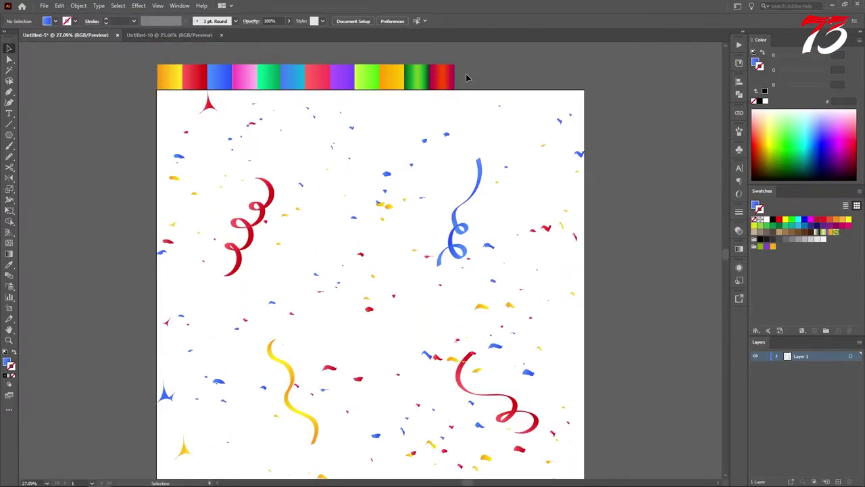
{"action": "left_click_drag", "start_coordinate": [442, 82], "coordinate": [388, 73]}
{"action": "scroll", "coordinate": [384, 81], "scroll_direction": "up", "scroll_amount": 2}
{"action": "left_click_drag", "start_coordinate": [392, 103], "coordinate": [432, 96]}
{"action": "scroll", "coordinate": [418, 147], "scroll_direction": "down", "scroll_amount": 1}
{"action": "left_click", "coordinate": [418, 148]}
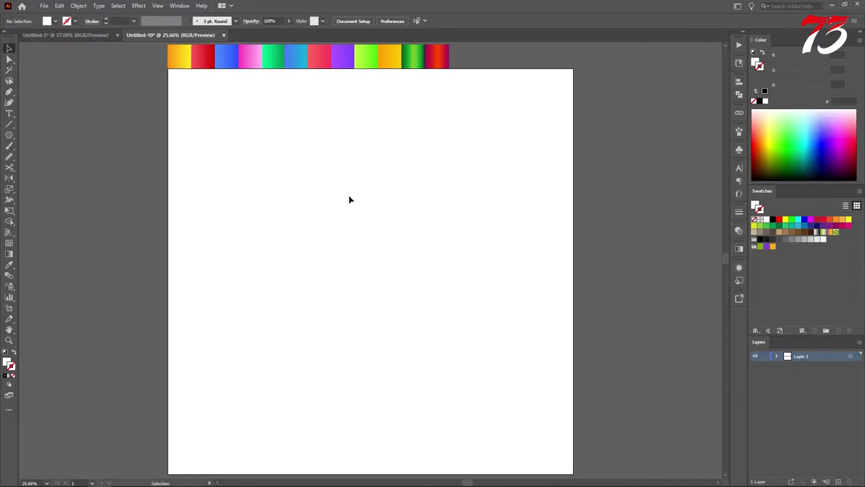
- Show the document's brushes and open the Artistic_Calligraphic brush library beside them
{"action": "left_click", "coordinate": [180, 7]}
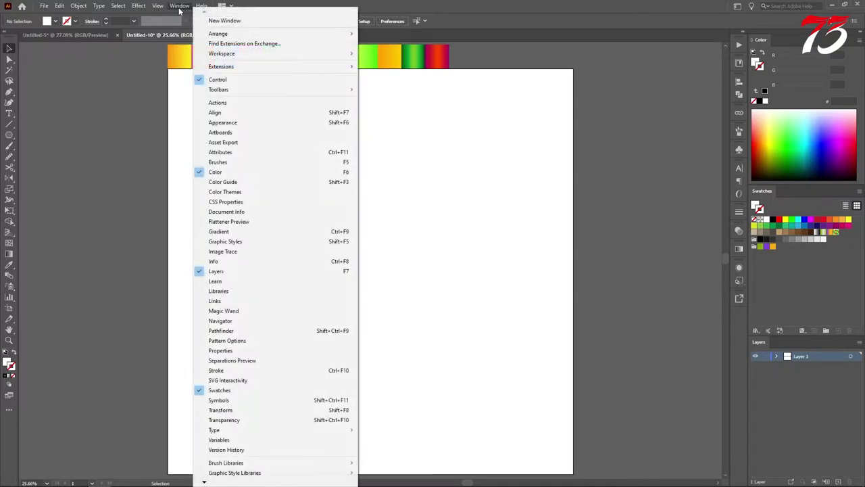
{"action": "left_click", "coordinate": [228, 162]}
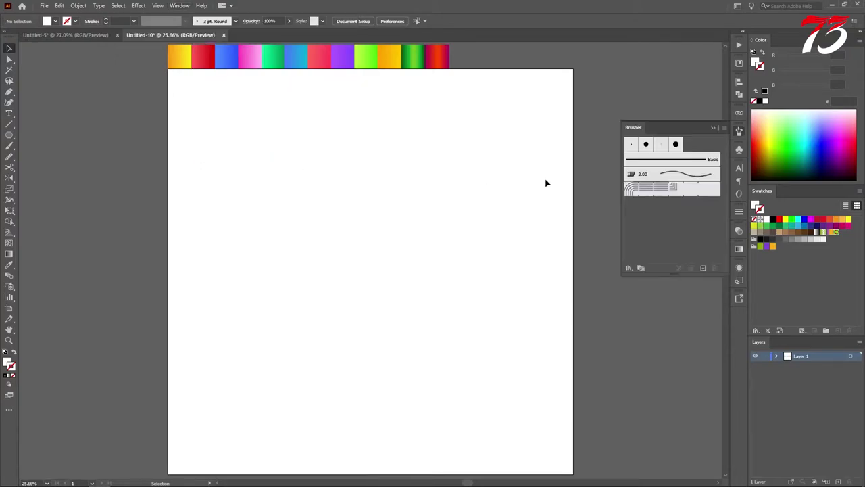
{"action": "left_click", "coordinate": [629, 268]}
{"action": "mouse_move", "coordinate": [646, 303]}
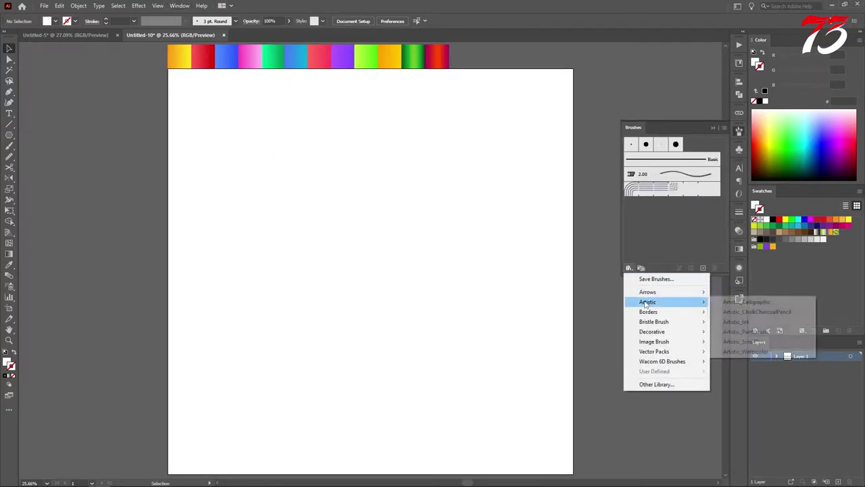
{"action": "left_click", "coordinate": [747, 302]}
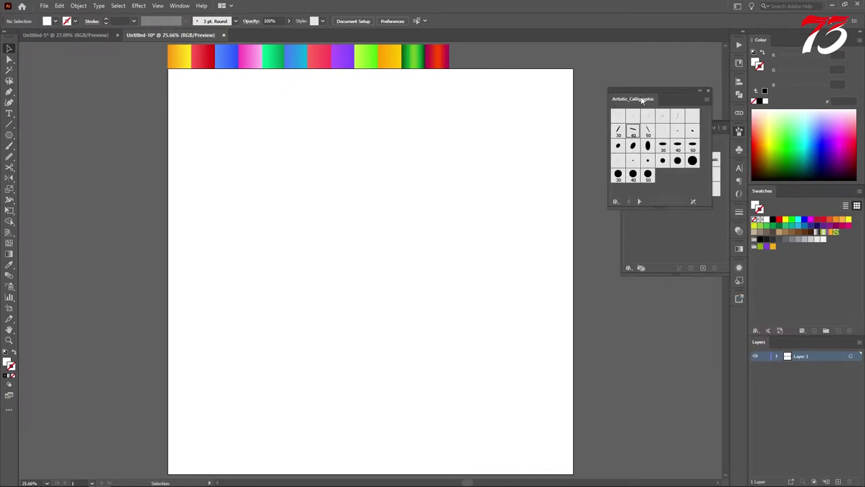
{"action": "left_click_drag", "start_coordinate": [642, 100], "coordinate": [601, 95]}
- Add the 30, 40 and 50 pt. Flat calligraphic brushes to the document and make 40 pt. Flat the active brush
{"action": "left_click", "coordinate": [581, 126]}
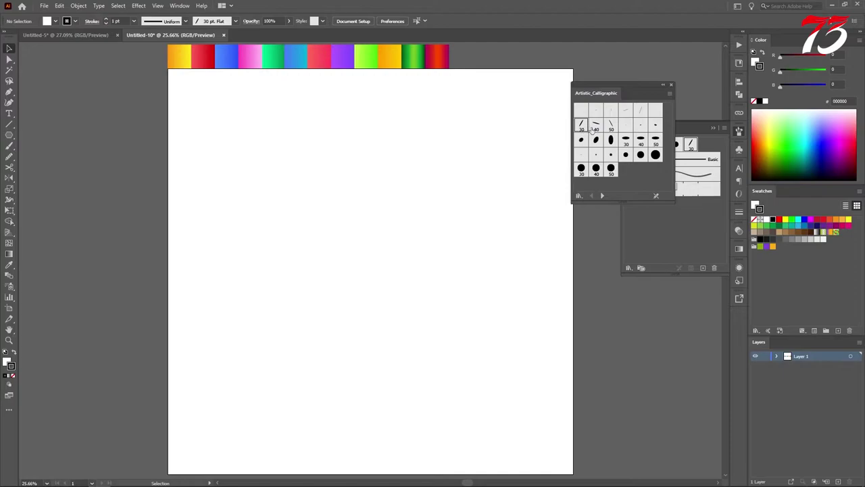
{"action": "left_click", "coordinate": [597, 127]}
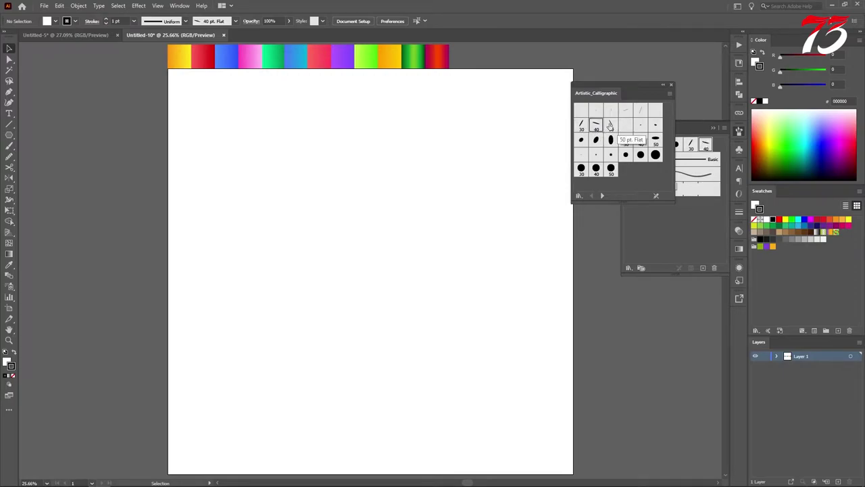
{"action": "left_click", "coordinate": [611, 128]}
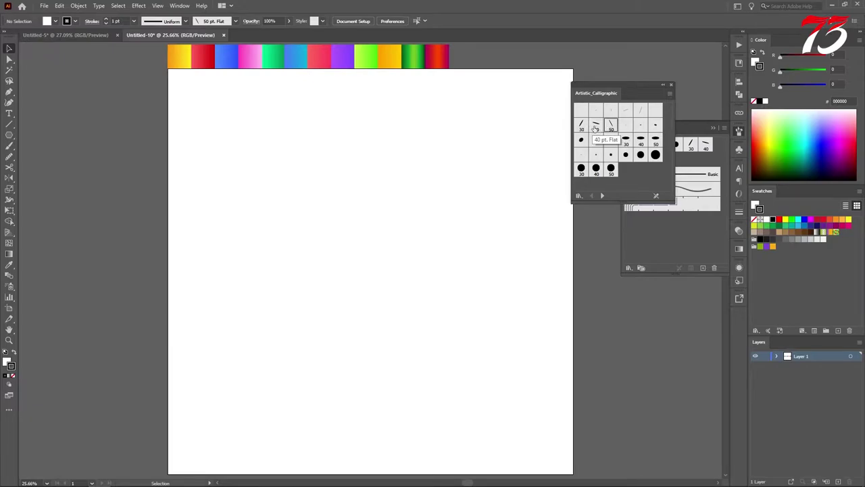
{"action": "left_click", "coordinate": [595, 127]}
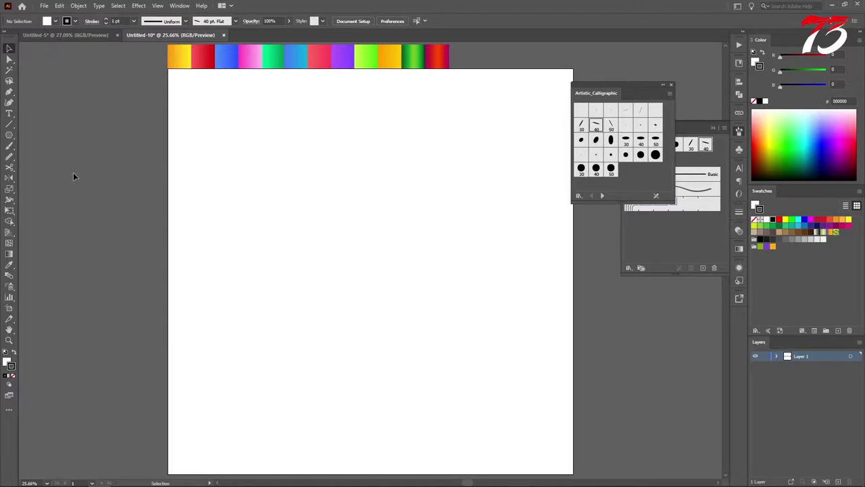
- Paint a curly, winding ribbon stroke down the upper-left part of the artboard with the Paintbrush
{"action": "left_click", "coordinate": [9, 146]}
{"action": "mouse_move", "coordinate": [299, 156]}
{"action": "left_mouse_down"}
{"action": "mouse_move", "coordinate": [279, 178]}
{"action": "mouse_move", "coordinate": [306, 203]}
{"action": "mouse_move", "coordinate": [307, 218]}
{"action": "mouse_move", "coordinate": [275, 232]}
{"action": "mouse_move", "coordinate": [309, 242]}
{"action": "mouse_move", "coordinate": [277, 255]}
{"action": "mouse_move", "coordinate": [288, 264]}
{"action": "mouse_move", "coordinate": [264, 283]}
{"action": "left_mouse_up"}
{"action": "right_click", "coordinate": [297, 261]}
{"action": "key", "text": "Escape"}
{"action": "key", "text": "v"}
{"action": "scroll", "coordinate": [285, 265], "scroll_direction": "up", "scroll_amount": 2}
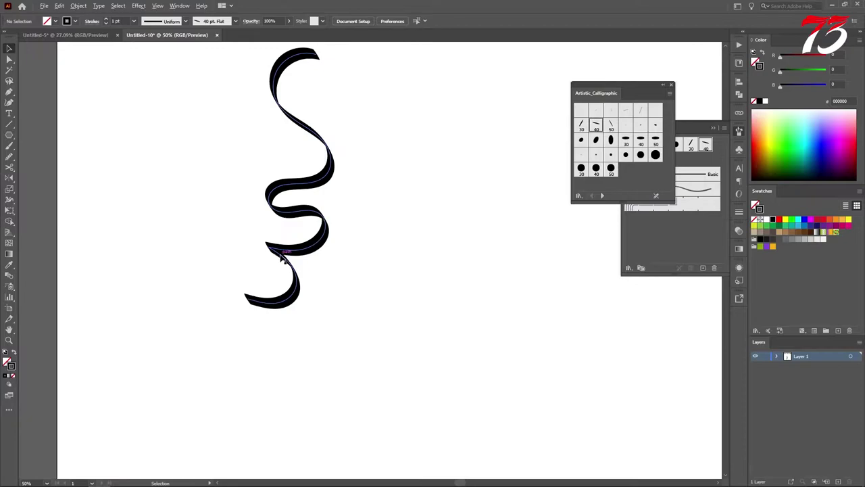
- Select the anchor points at the sharp bend near the ribbon's lower end and round that bend
{"action": "scroll", "coordinate": [284, 265], "scroll_direction": "up", "scroll_amount": 2}
{"action": "left_click_drag", "start_coordinate": [232, 222], "coordinate": [282, 260]}
{"action": "key", "text": "a"}
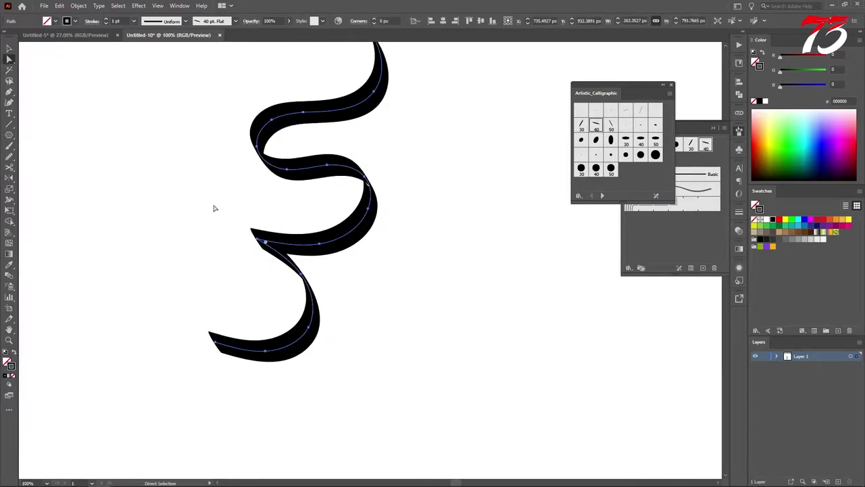
{"action": "left_click_drag", "start_coordinate": [220, 211], "coordinate": [292, 254]}
{"action": "left_click", "coordinate": [340, 280]}
{"action": "scroll", "coordinate": [341, 282], "scroll_direction": "down", "scroll_amount": 5}
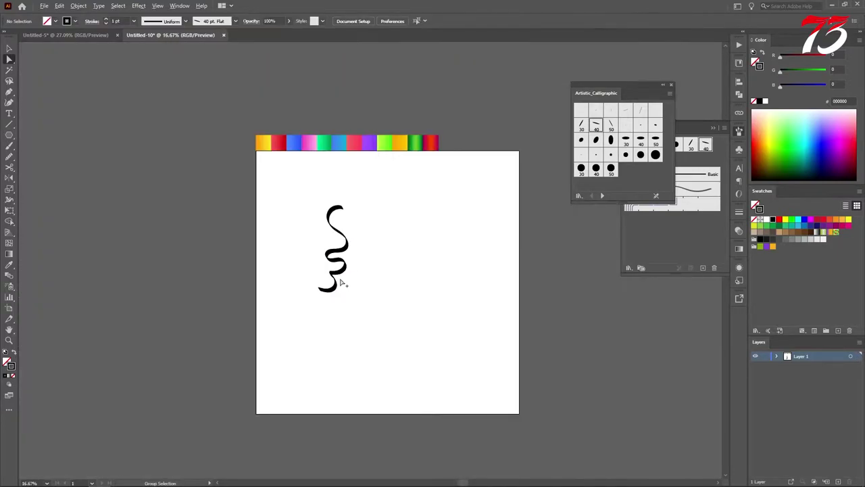
- Move the ribbon closer to the artboard's left edge and deselect it
{"action": "scroll", "coordinate": [342, 282], "scroll_direction": "up", "scroll_amount": 1}
{"action": "key", "text": "v"}
{"action": "left_click_drag", "start_coordinate": [346, 264], "coordinate": [277, 264]}
{"action": "left_click", "coordinate": [318, 257]}
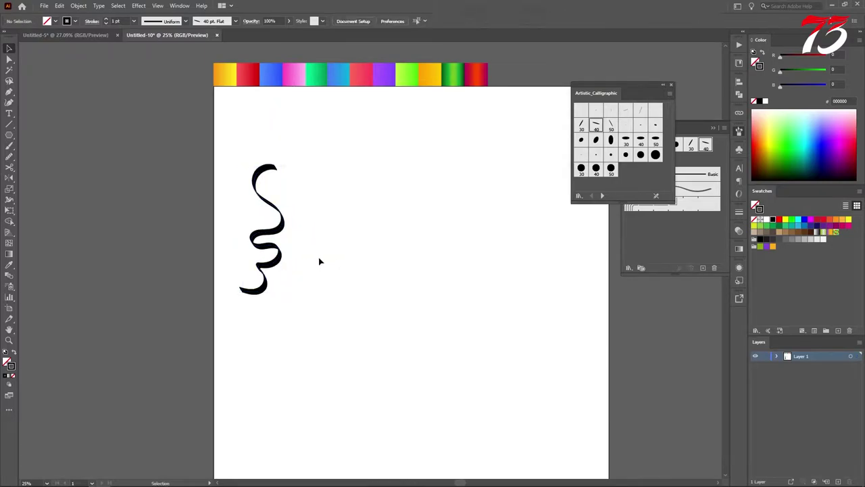
- Paint a second ribbon with two loops, place it beside the first one and rotate it slightly counterclockwise
{"action": "left_click", "coordinate": [10, 146]}
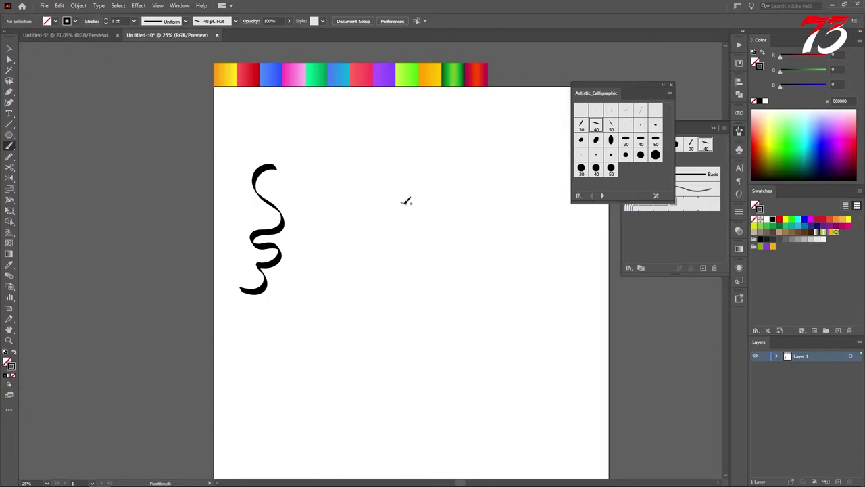
{"action": "mouse_move", "coordinate": [407, 198]}
{"action": "left_mouse_down"}
{"action": "mouse_move", "coordinate": [382, 216]}
{"action": "mouse_move", "coordinate": [391, 233]}
{"action": "mouse_move", "coordinate": [393, 226]}
{"action": "mouse_move", "coordinate": [378, 224]}
{"action": "mouse_move", "coordinate": [367, 247]}
{"action": "mouse_move", "coordinate": [370, 278]}
{"action": "mouse_move", "coordinate": [382, 280]}
{"action": "mouse_move", "coordinate": [378, 258]}
{"action": "mouse_move", "coordinate": [361, 252]}
{"action": "mouse_move", "coordinate": [353, 273]}
{"action": "mouse_move", "coordinate": [368, 300]}
{"action": "mouse_move", "coordinate": [357, 330]}
{"action": "mouse_move", "coordinate": [334, 329]}
{"action": "left_mouse_up"}
{"action": "key", "text": "v"}
{"action": "left_click_drag", "start_coordinate": [371, 273], "coordinate": [327, 244]}
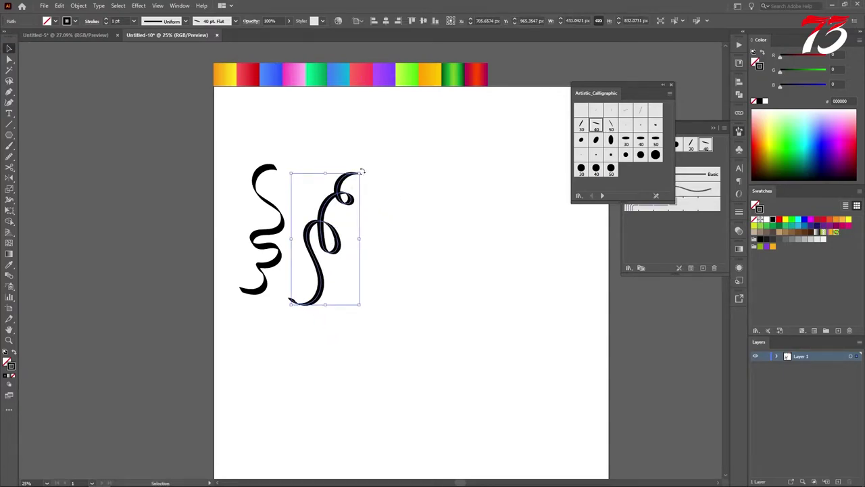
{"action": "left_click_drag", "start_coordinate": [361, 171], "coordinate": [340, 163]}
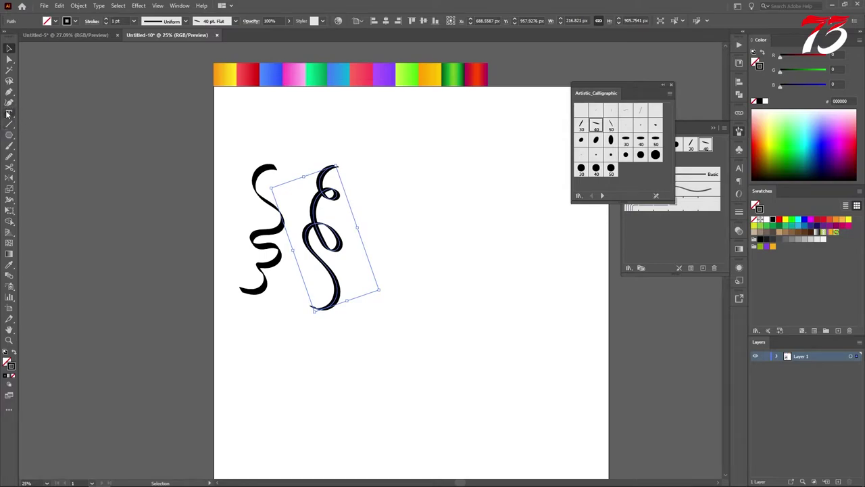
- Paint a third, wavy ribbon without loops to the right of the looped one, undoing the first attempt
{"action": "left_click", "coordinate": [10, 145]}
{"action": "mouse_move", "coordinate": [416, 173]}
{"action": "left_mouse_down"}
{"action": "mouse_move", "coordinate": [391, 181]}
{"action": "mouse_move", "coordinate": [425, 222]}
{"action": "mouse_move", "coordinate": [392, 241]}
{"action": "mouse_move", "coordinate": [423, 244]}
{"action": "mouse_move", "coordinate": [437, 257]}
{"action": "mouse_move", "coordinate": [372, 312]}
{"action": "left_mouse_up"}
{"action": "key", "text": "ctrl+z"}
{"action": "mouse_move", "coordinate": [408, 167]}
{"action": "left_mouse_down"}
{"action": "mouse_move", "coordinate": [392, 186]}
{"action": "mouse_move", "coordinate": [412, 216]}
{"action": "mouse_move", "coordinate": [412, 240]}
{"action": "mouse_move", "coordinate": [388, 269]}
{"action": "mouse_move", "coordinate": [401, 295]}
{"action": "mouse_move", "coordinate": [345, 309]}
{"action": "left_mouse_up"}
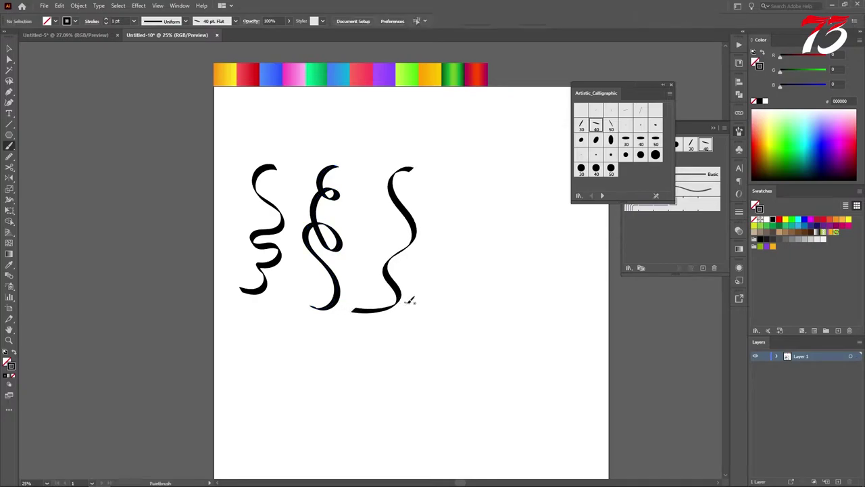
{"action": "key", "text": "v"}
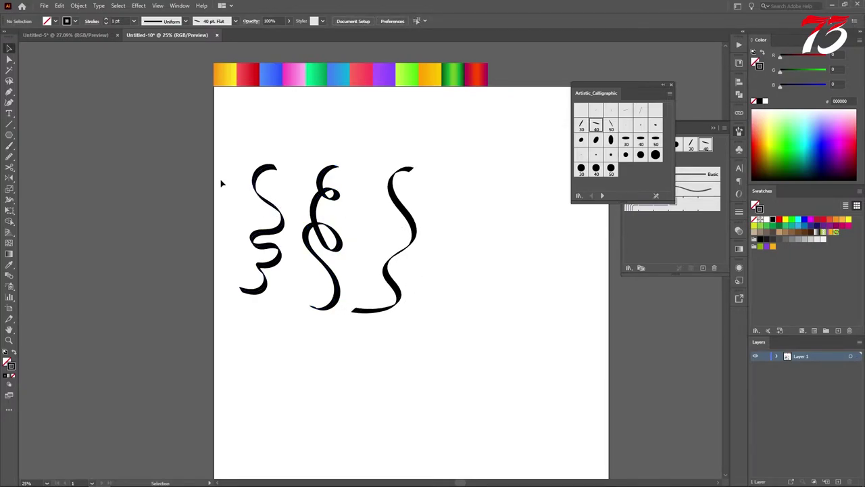
- Cut the first ribbon's path with the Scissors tool at its two upper narrow points
{"action": "left_click_drag", "start_coordinate": [237, 188], "coordinate": [412, 288]}
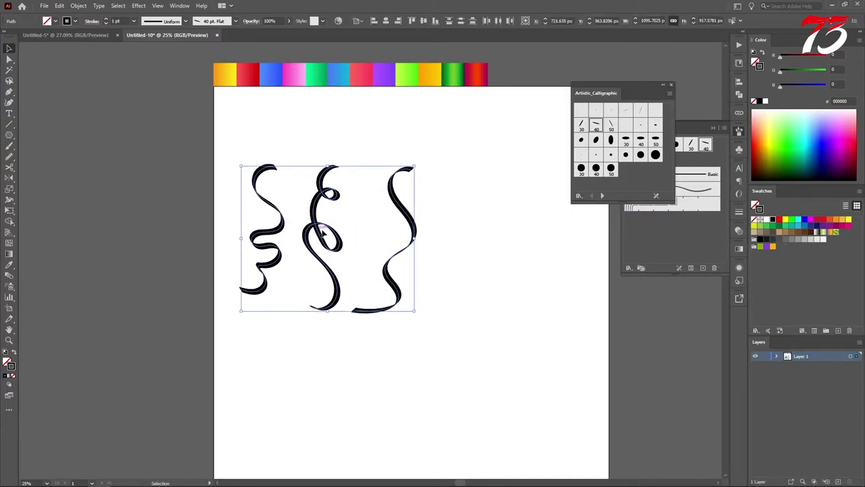
{"action": "scroll", "coordinate": [277, 214], "scroll_direction": "up", "scroll_amount": 2}
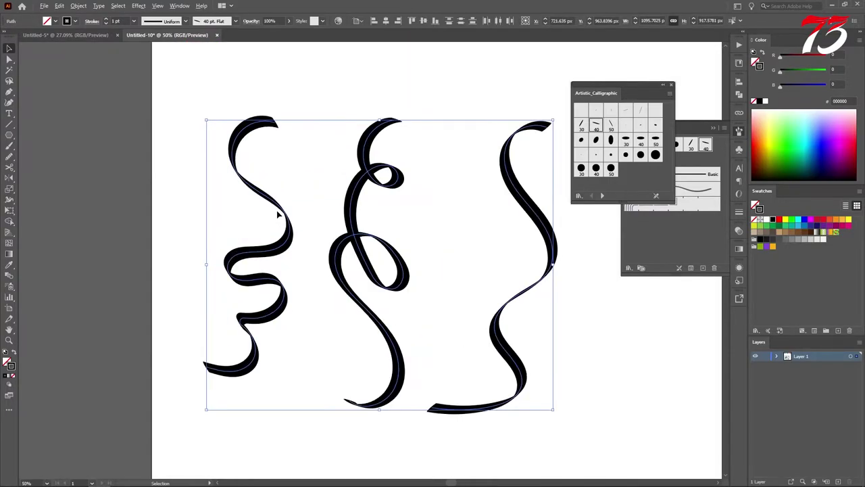
{"action": "scroll", "coordinate": [277, 214], "scroll_direction": "down", "scroll_amount": 1}
{"action": "scroll", "coordinate": [274, 189], "scroll_direction": "up", "scroll_amount": 1}
{"action": "left_click", "coordinate": [264, 184]}
{"action": "left_click", "coordinate": [259, 190]}
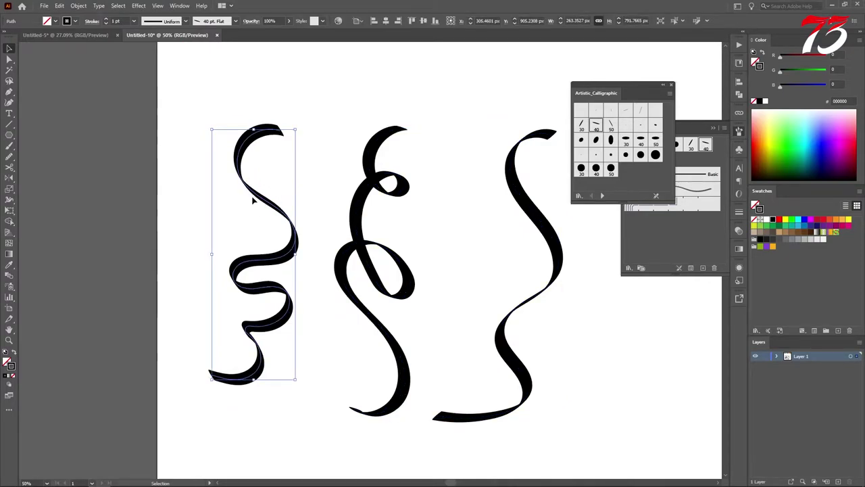
{"action": "left_click_drag", "start_coordinate": [9, 168], "coordinate": [58, 179]}
{"action": "scroll", "coordinate": [239, 179], "scroll_direction": "up", "scroll_amount": 2}
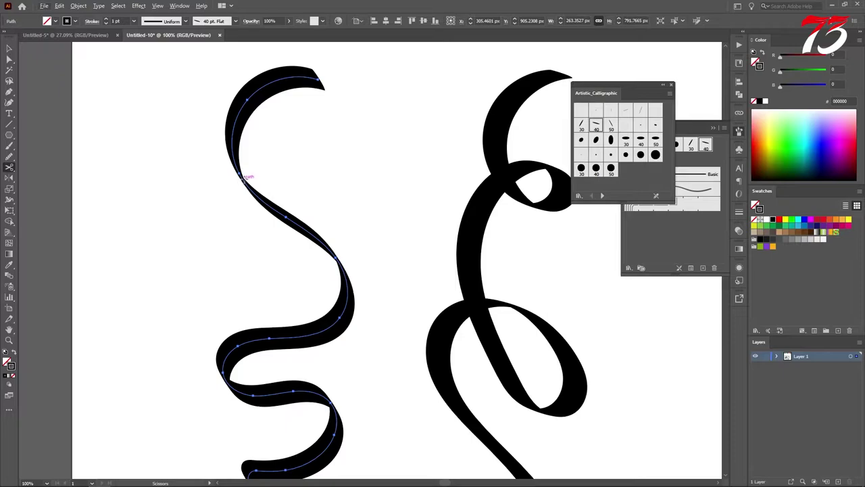
{"action": "left_click", "coordinate": [240, 177]}
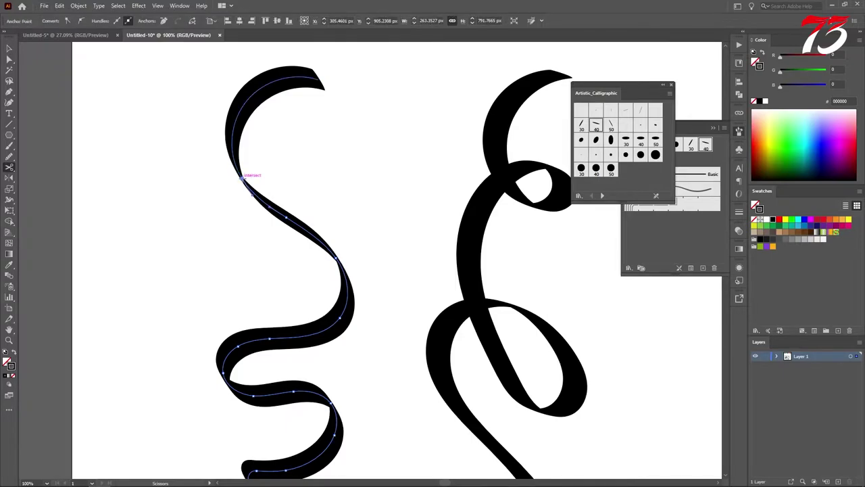
{"action": "left_click", "coordinate": [336, 258]}
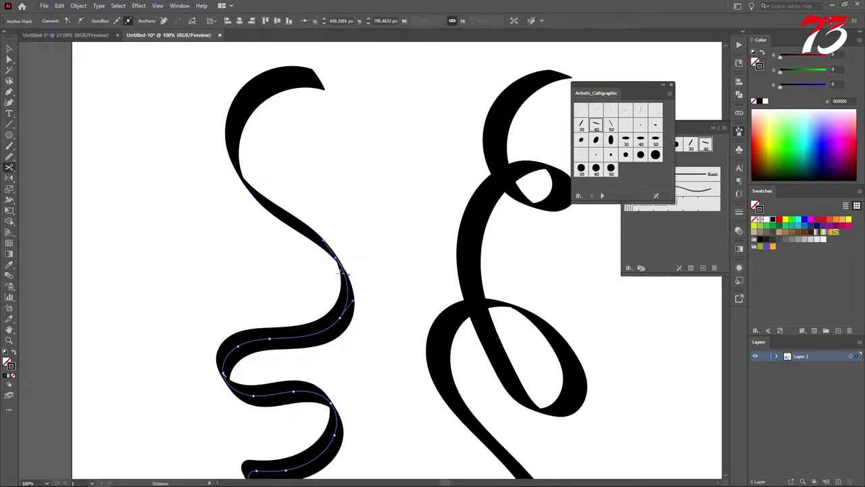
- Cut the first ribbon's path at the narrow twists of its left bend, lower right bend and bottom curl
{"action": "left_click_drag", "start_coordinate": [344, 286], "coordinate": [364, 224]}
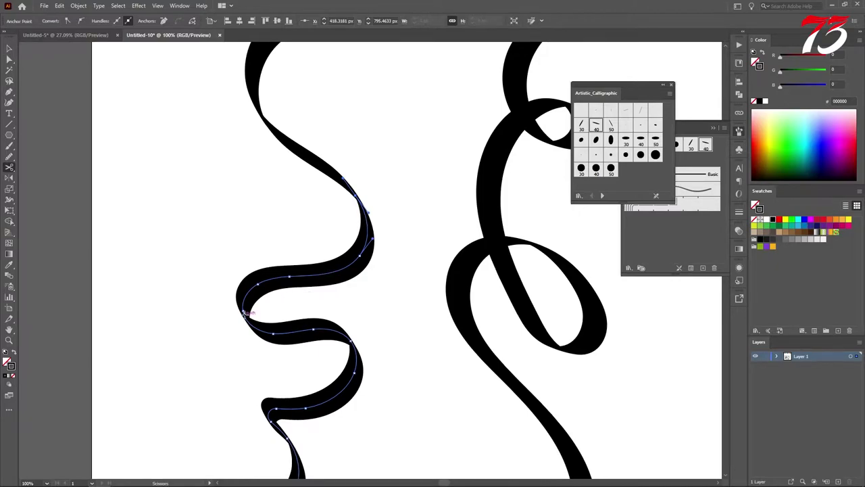
{"action": "left_click", "coordinate": [242, 311]}
{"action": "left_click_drag", "start_coordinate": [349, 338], "coordinate": [328, 204]}
{"action": "left_click", "coordinate": [295, 277]}
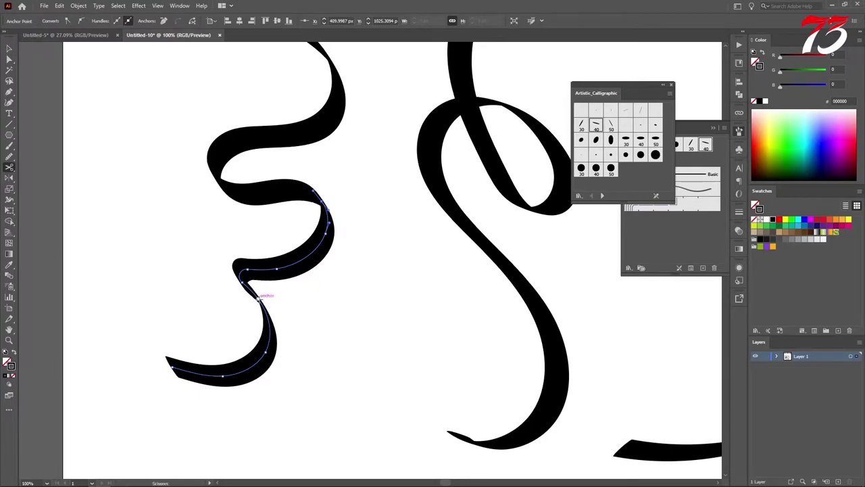
{"action": "left_click", "coordinate": [258, 299]}
{"action": "scroll", "coordinate": [265, 306], "scroll_direction": "down", "scroll_amount": 1}
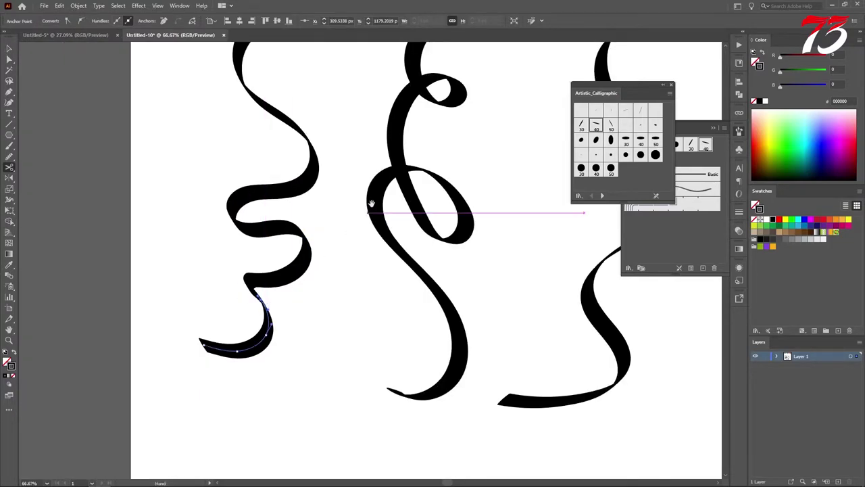
- Cut the looped ribbon's path at the narrow point on the underside of its upper loop
{"action": "left_click_drag", "start_coordinate": [370, 205], "coordinate": [294, 336]}
{"action": "scroll", "coordinate": [371, 220], "scroll_direction": "up", "scroll_amount": 2}
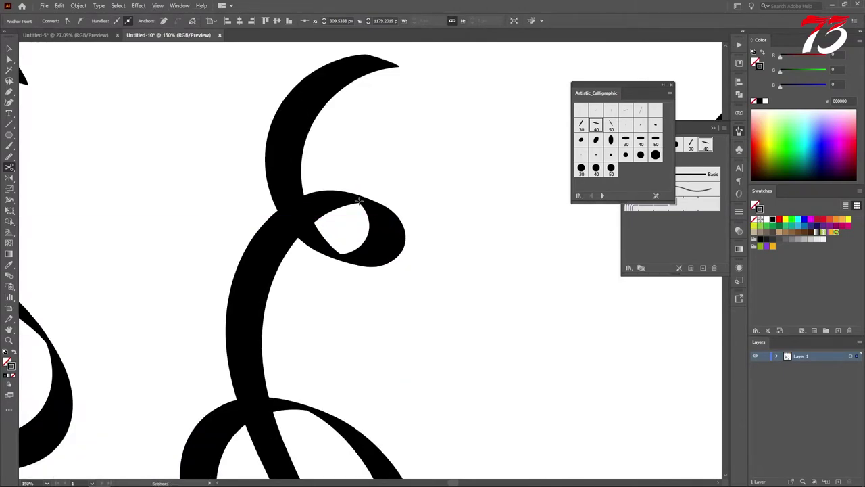
{"action": "left_click", "coordinate": [363, 196]}
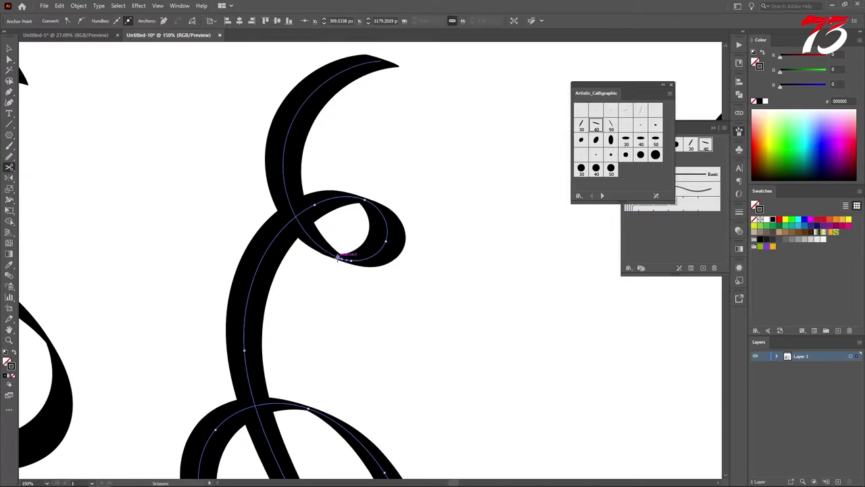
{"action": "left_click", "coordinate": [344, 257]}
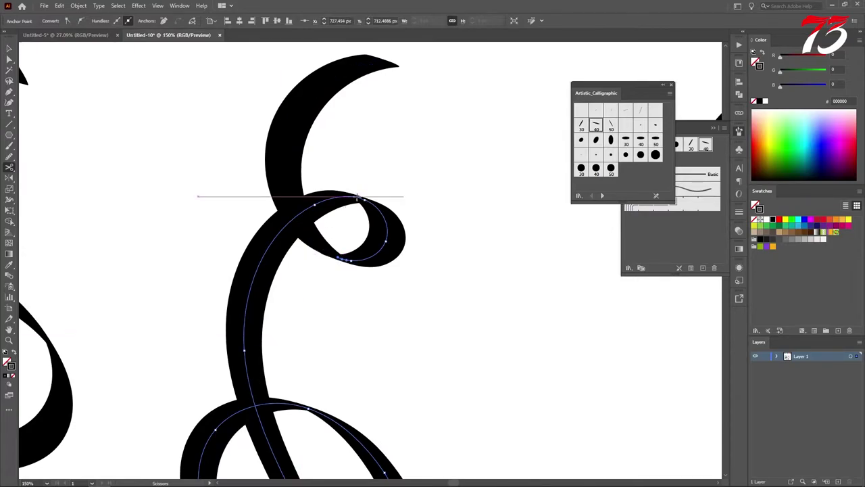
- Cut the looped ribbon's path at the narrow point on top of its upper loop with the Scissors tool
{"action": "left_click", "coordinate": [358, 199]}
{"action": "left_click", "coordinate": [520, 262]}
{"action": "left_click", "coordinate": [356, 198]}
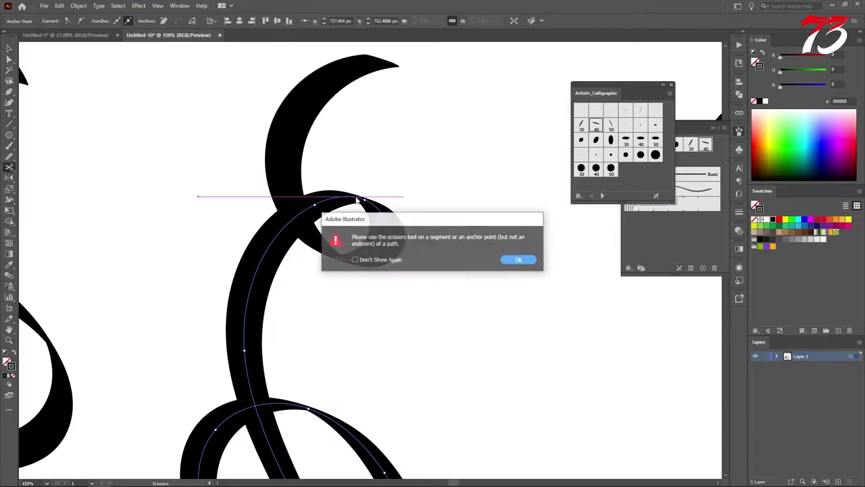
{"action": "left_click", "coordinate": [518, 261]}
{"action": "scroll", "coordinate": [350, 196], "scroll_direction": "up", "scroll_amount": 1}
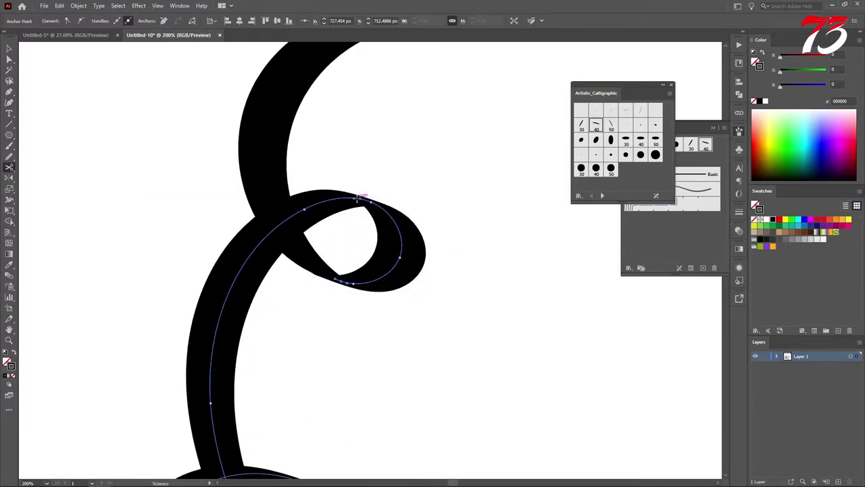
{"action": "scroll", "coordinate": [356, 197], "scroll_direction": "down", "scroll_amount": 2}
- Cut the looped ribbon's path at the narrow points of its lower loop and midway down the stem beneath it
{"action": "left_click_drag", "start_coordinate": [359, 315], "coordinate": [308, 234]}
{"action": "left_click", "coordinate": [311, 338]}
{"action": "scroll", "coordinate": [286, 241], "scroll_direction": "down", "scroll_amount": 1}
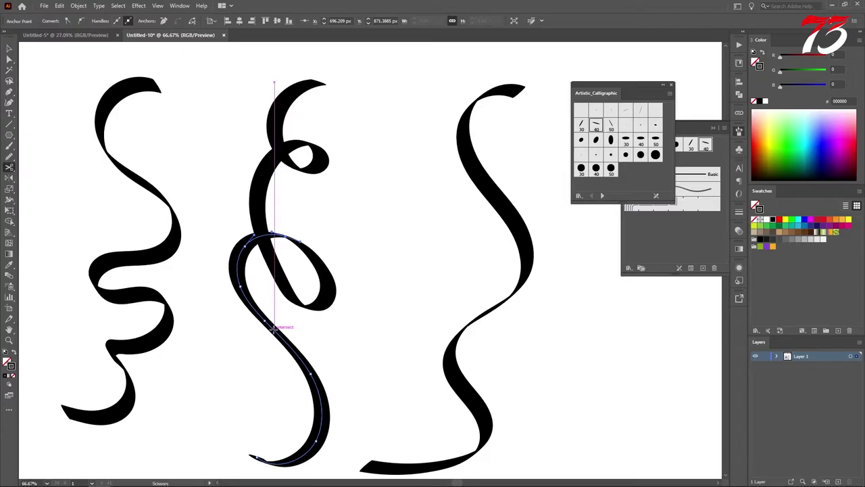
{"action": "left_click", "coordinate": [277, 332]}
- Cut the third, wavy ribbon's path at its upper twist, at both ends of its thin middle section and at its bottom twist
{"action": "scroll", "coordinate": [284, 338], "scroll_direction": "down", "scroll_amount": 2}
{"action": "key", "text": "plus"}
{"action": "scroll", "coordinate": [428, 160], "scroll_direction": "up", "scroll_amount": 4}
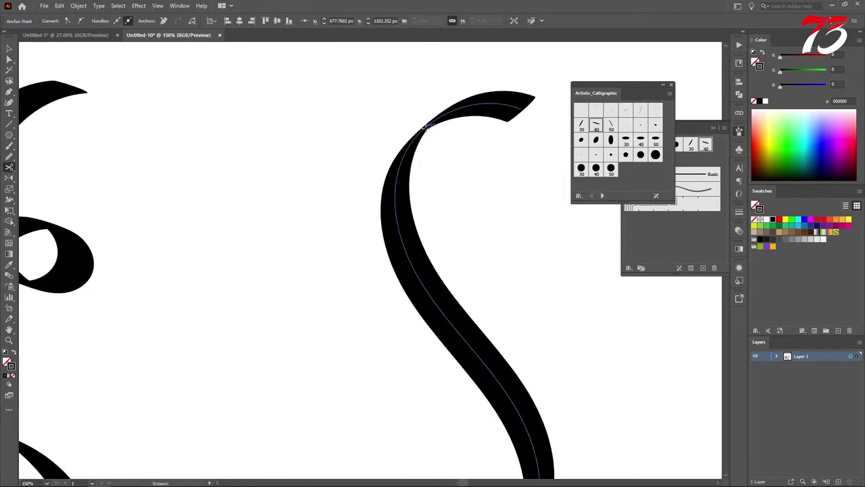
{"action": "left_click", "coordinate": [426, 127]}
{"action": "scroll", "coordinate": [426, 132], "scroll_direction": "down", "scroll_amount": 2}
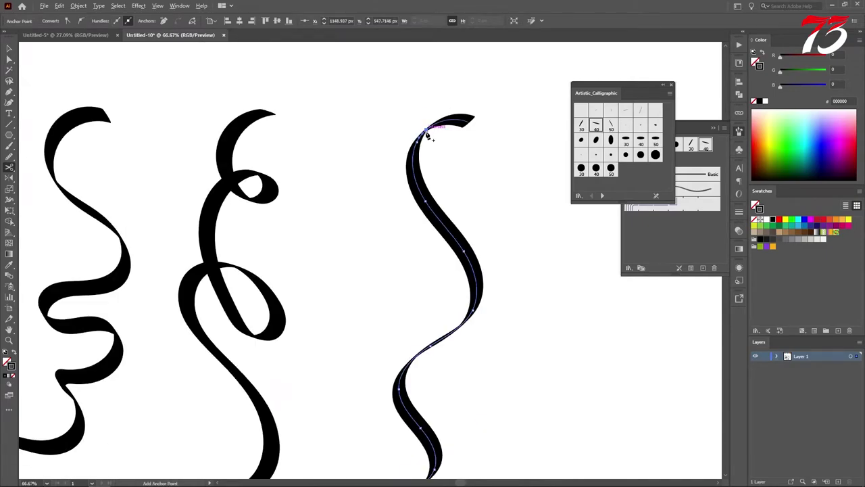
{"action": "left_click", "coordinate": [459, 326]}
{"action": "scroll", "coordinate": [460, 326], "scroll_direction": "down", "scroll_amount": 1}
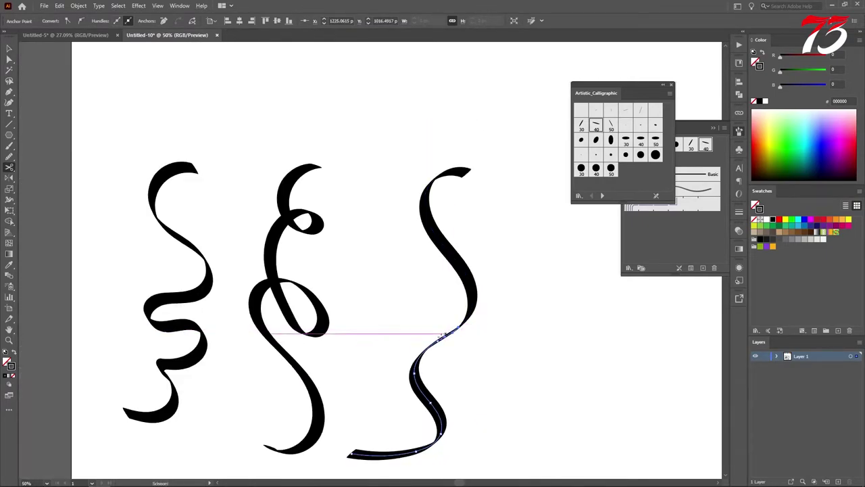
{"action": "left_click", "coordinate": [428, 346]}
{"action": "left_click", "coordinate": [434, 441]}
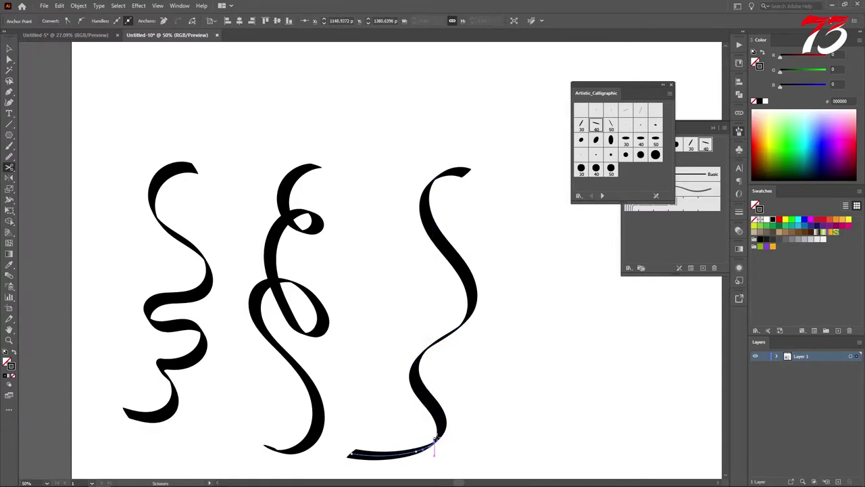
- Group the pieces of the wavy third ribbon and move the group to the right
{"action": "key", "text": "v"}
{"action": "left_click_drag", "start_coordinate": [381, 154], "coordinate": [512, 474]}
{"action": "key", "text": "a"}
{"action": "key", "text": "v"}
{"action": "left_click_drag", "start_coordinate": [457, 335], "coordinate": [536, 334]}
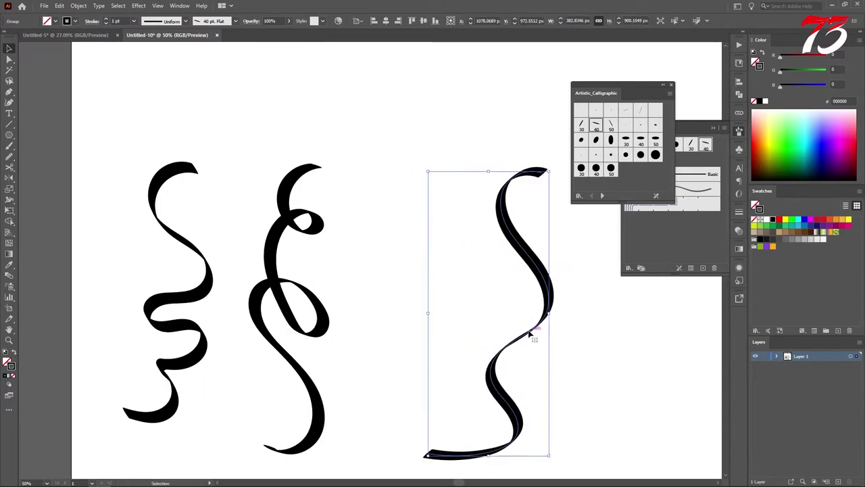
- Group the pieces of the looped ribbon and move the group slightly right, between the other two ribbons
{"action": "left_click_drag", "start_coordinate": [258, 142], "coordinate": [378, 457]}
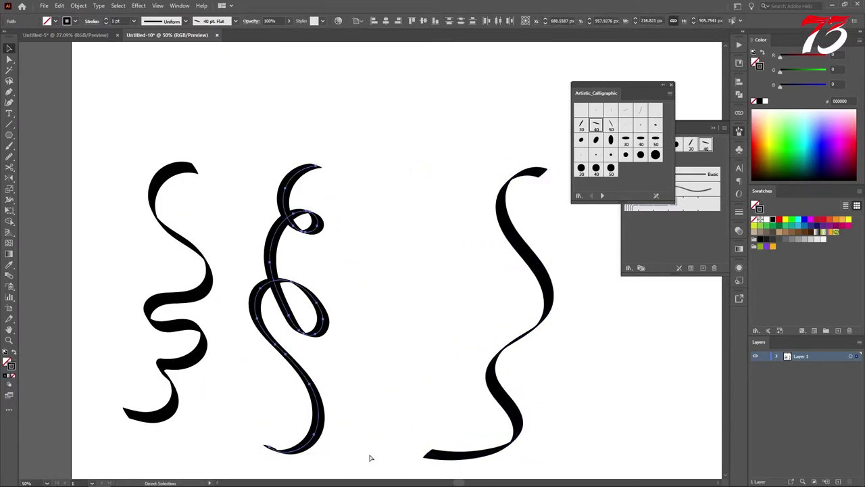
{"action": "key", "text": "ctrl+g"}
{"action": "left_click_drag", "start_coordinate": [305, 330], "coordinate": [351, 335]}
- Group all the pieces of the first ribbon
{"action": "left_click_drag", "start_coordinate": [123, 142], "coordinate": [224, 448]}
{"action": "key", "text": "a"}
{"action": "key", "text": "v"}
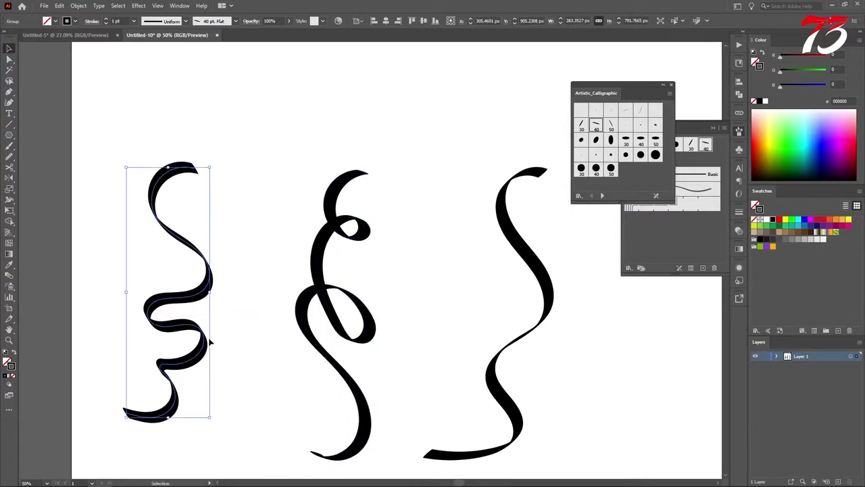
- Expand the appearance of all three ribbons and fill them with the orange-to-yellow gradient sampled from the first gradient square
{"action": "key", "text": "ctrl+minus"}
{"action": "left_click_drag", "start_coordinate": [125, 215], "coordinate": [482, 284]}
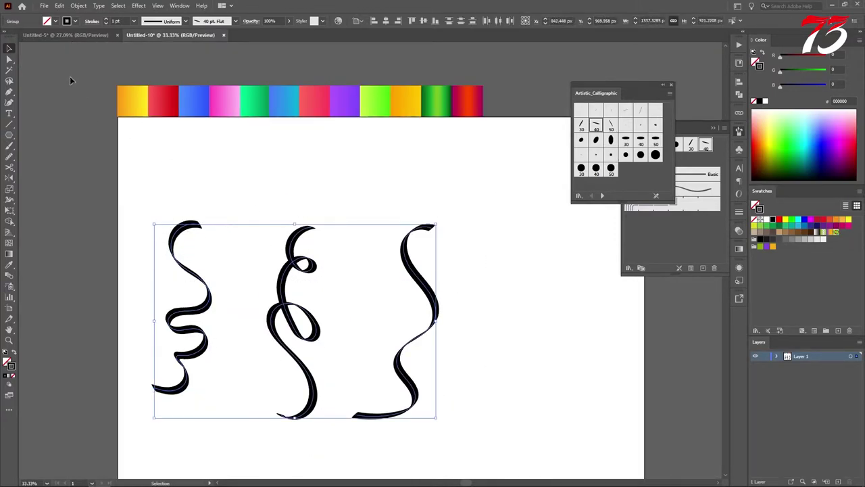
{"action": "left_click", "coordinate": [79, 6]}
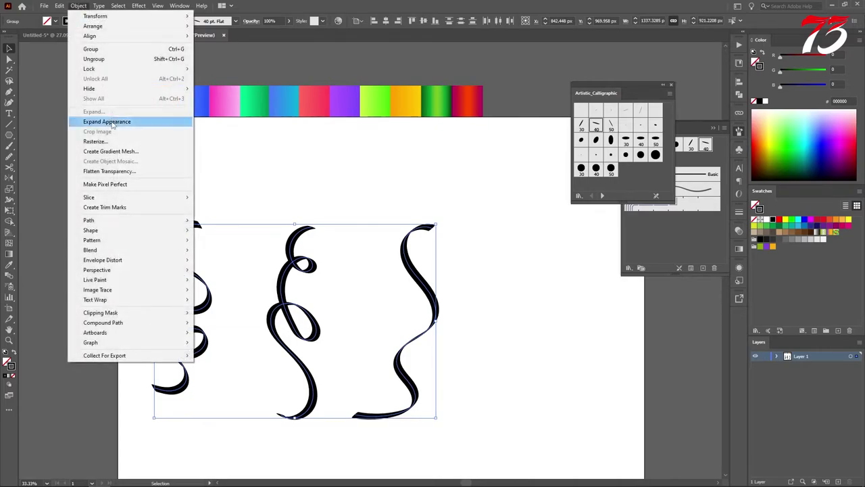
{"action": "left_click", "coordinate": [108, 122]}
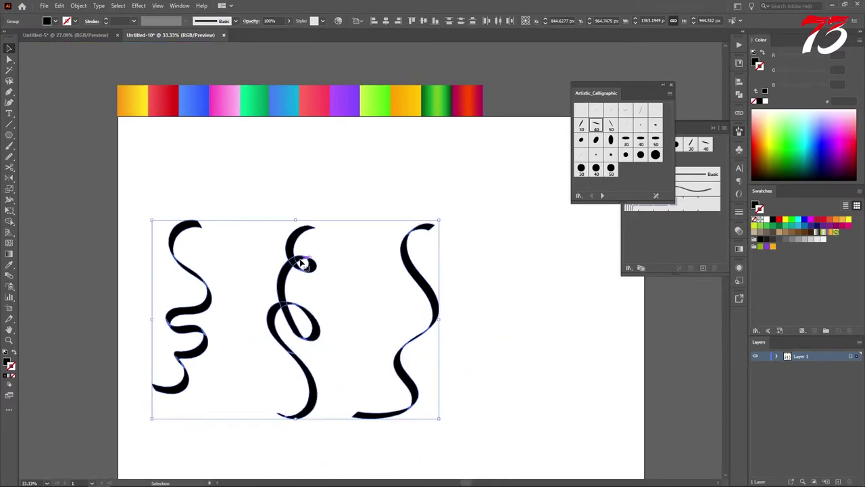
{"action": "left_click", "coordinate": [130, 101]}
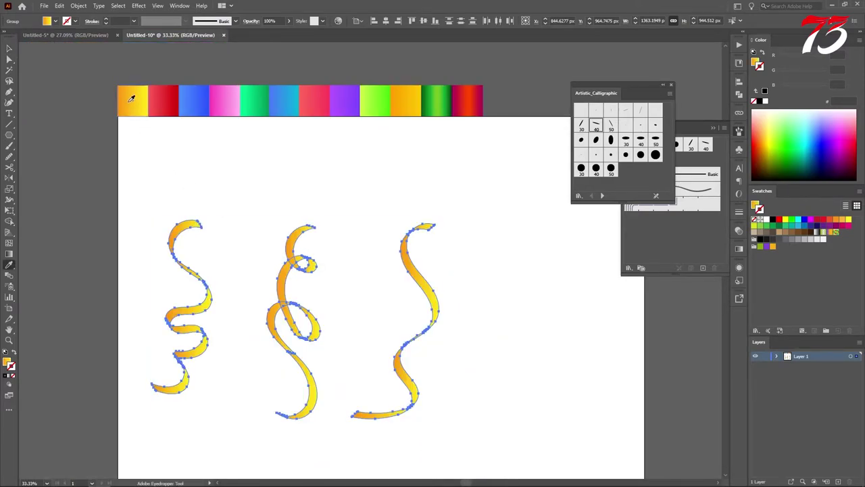
{"action": "left_click", "coordinate": [231, 251]}
- Redirect the gradient of the first ribbon's bottom curl to run diagonally from orange at the twist to yellow near the tail
{"action": "scroll", "coordinate": [230, 262], "scroll_direction": "up", "scroll_amount": 2}
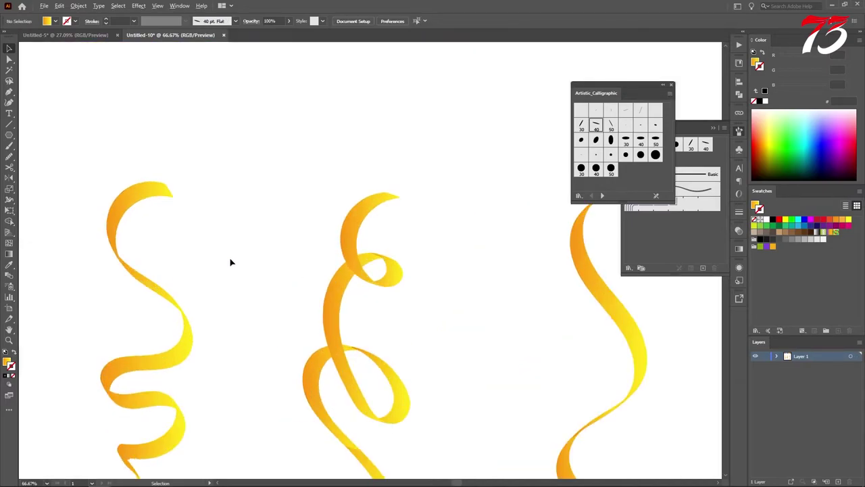
{"action": "left_click_drag", "start_coordinate": [186, 310], "coordinate": [223, 194]}
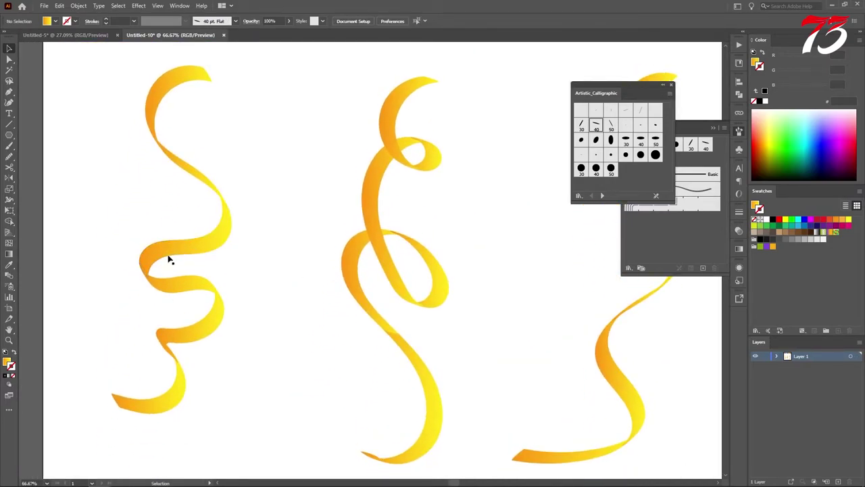
{"action": "scroll", "coordinate": [184, 370], "scroll_direction": "up", "scroll_amount": 2}
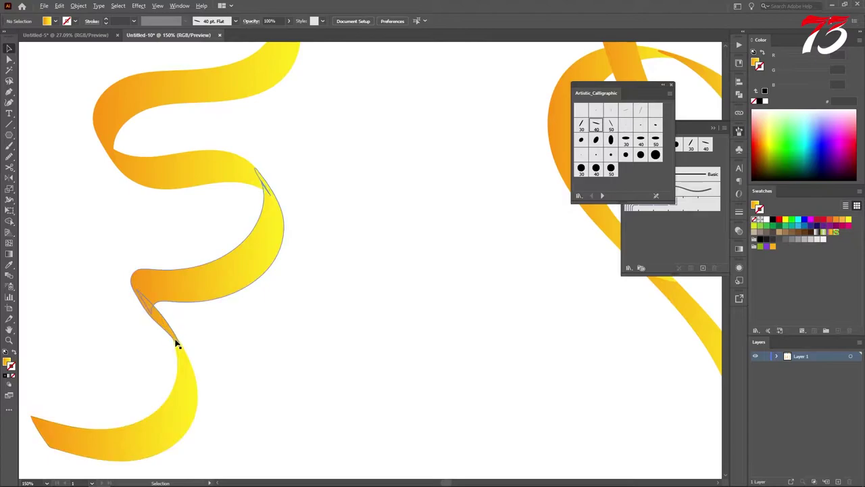
{"action": "left_click_drag", "start_coordinate": [194, 355], "coordinate": [220, 316]}
{"action": "key", "text": "a"}
{"action": "left_click", "coordinate": [210, 369]}
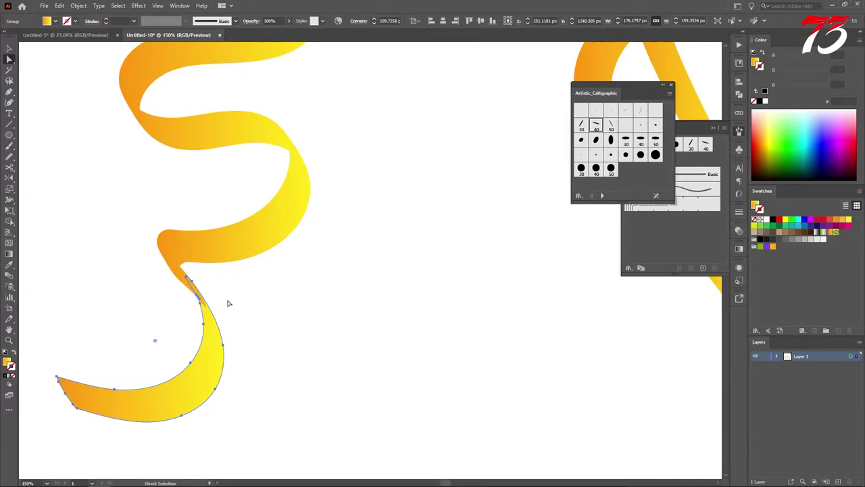
{"action": "scroll", "coordinate": [228, 304], "scroll_direction": "down", "scroll_amount": 1}
{"action": "key", "text": "g"}
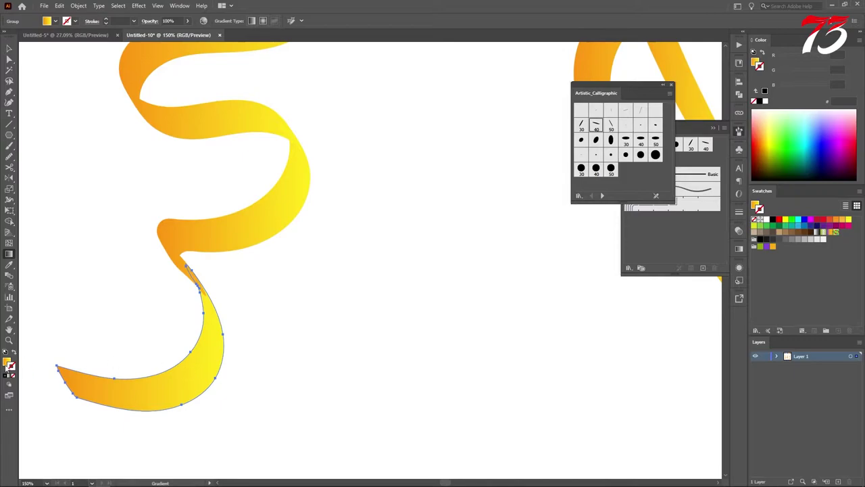
{"action": "left_click_drag", "start_coordinate": [191, 278], "coordinate": [184, 331]}
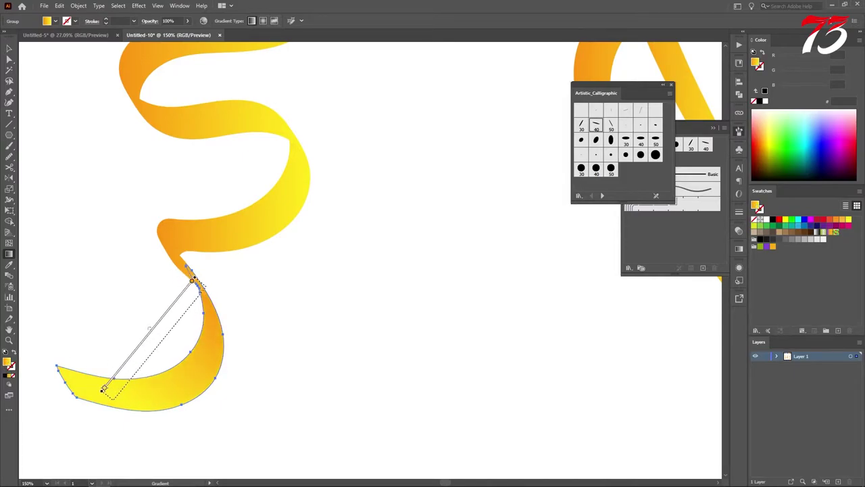
{"action": "key", "text": "v"}
{"action": "left_click", "coordinate": [278, 337]}
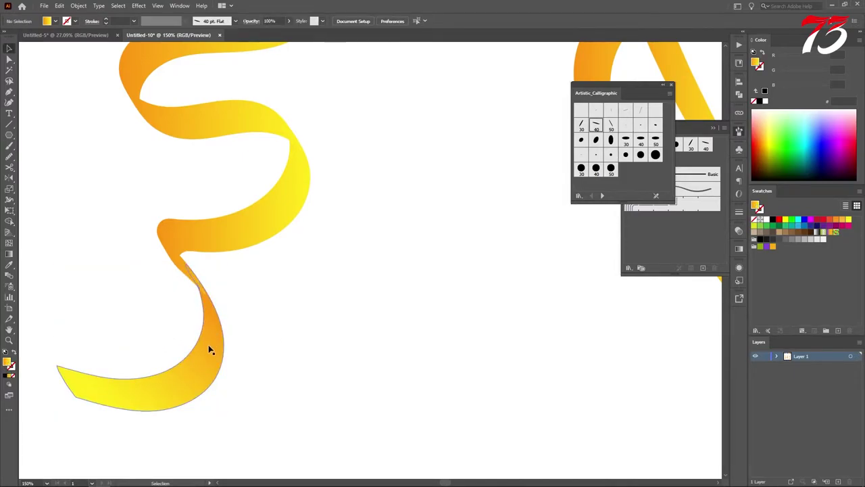
- Readjust the direction and length of the gradient on the first ribbon's bottom curl
{"action": "key", "text": "g"}
{"action": "mouse_move", "coordinate": [185, 387]}
{"action": "left_mouse_down"}
{"action": "mouse_move", "coordinate": [207, 376]}
{"action": "mouse_move", "coordinate": [223, 264]}
{"action": "left_mouse_up"}
{"action": "left_click_drag", "start_coordinate": [140, 362], "coordinate": [185, 268]}
{"action": "left_click_drag", "start_coordinate": [193, 224], "coordinate": [132, 411]}
{"action": "key", "text": "v"}
{"action": "left_click", "coordinate": [300, 351]}
- Redirect the gradient of the looped ribbon's top piece to run from orange at its upper end down to yellow
{"action": "scroll", "coordinate": [293, 347], "scroll_direction": "down", "scroll_amount": 3}
{"action": "left_click_drag", "start_coordinate": [340, 305], "coordinate": [217, 325]}
{"action": "scroll", "coordinate": [313, 333], "scroll_direction": "up", "scroll_amount": 2}
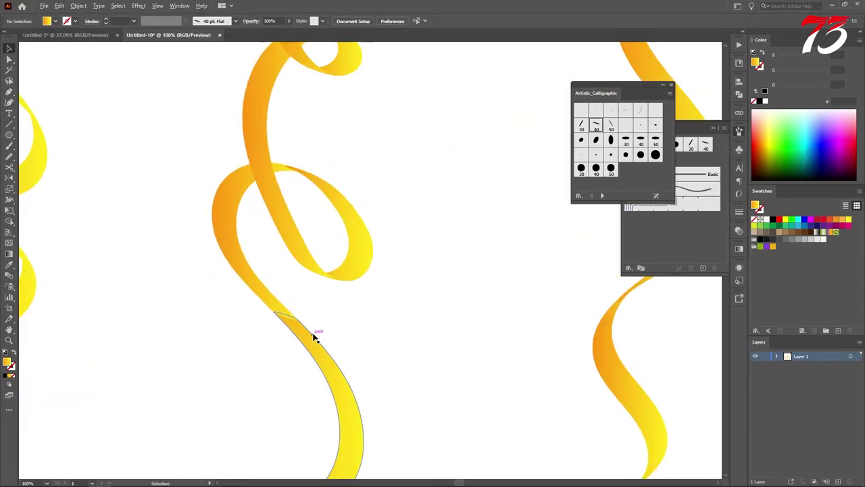
{"action": "scroll", "coordinate": [371, 114], "scroll_direction": "down", "scroll_amount": 2}
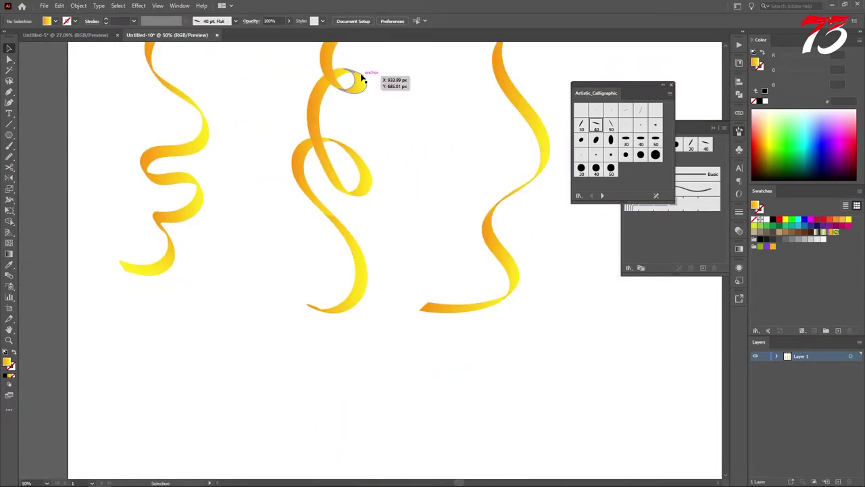
{"action": "left_click_drag", "start_coordinate": [352, 77], "coordinate": [342, 182]}
{"action": "scroll", "coordinate": [342, 154], "scroll_direction": "up", "scroll_amount": 3}
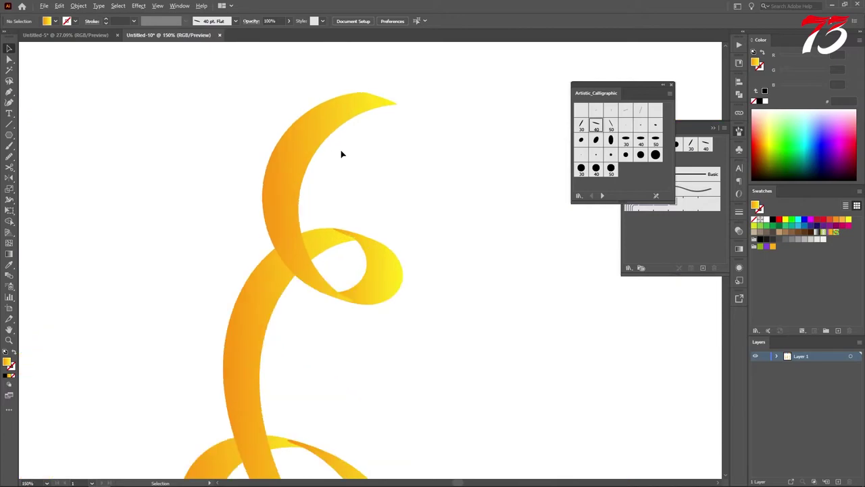
{"action": "key", "text": "a"}
{"action": "left_click", "coordinate": [302, 150]}
{"action": "key", "text": "g"}
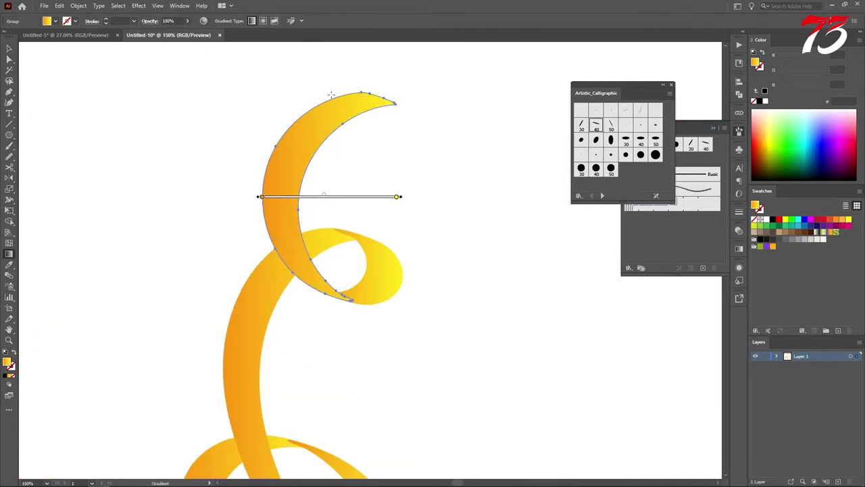
{"action": "mouse_move", "coordinate": [346, 89]}
{"action": "left_mouse_down"}
{"action": "mouse_move", "coordinate": [324, 209]}
{"action": "mouse_move", "coordinate": [334, 304]}
{"action": "left_mouse_up"}
- Redirect the gradient of the looped ribbon's small upper loop to run from orange at the top to yellow at the bottom
{"action": "key", "text": "a"}
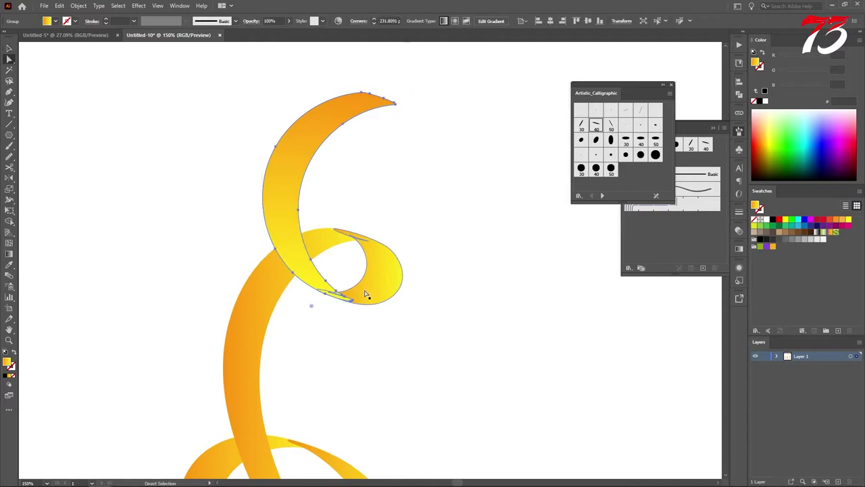
{"action": "left_click", "coordinate": [378, 288]}
{"action": "key", "text": "g"}
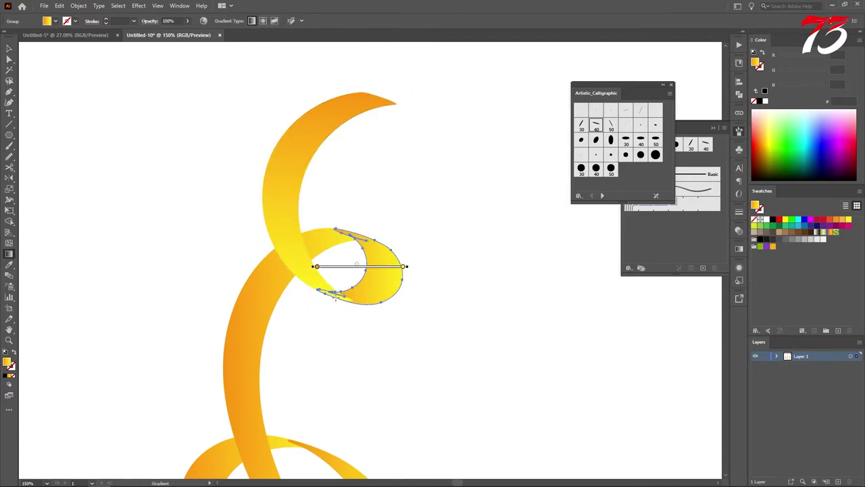
{"action": "mouse_move", "coordinate": [339, 292]}
{"action": "left_mouse_down"}
{"action": "mouse_move", "coordinate": [390, 230]}
{"action": "mouse_move", "coordinate": [340, 296]}
{"action": "mouse_move", "coordinate": [330, 291]}
{"action": "left_mouse_up"}
{"action": "key", "text": "v"}
{"action": "left_click", "coordinate": [409, 287]}
- Redirect the gradient of the long piece below the upper loop to run from orange at the top down to yellow
{"action": "key", "text": "a"}
{"action": "left_click", "coordinate": [281, 286]}
{"action": "key", "text": "g"}
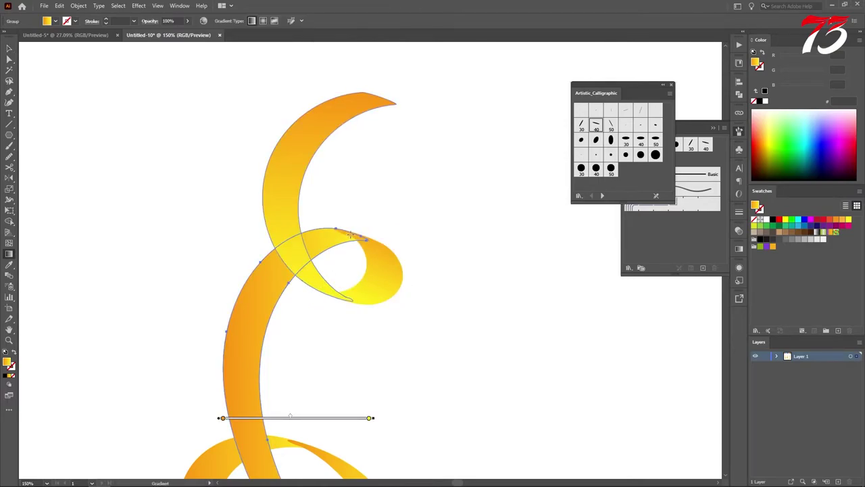
{"action": "mouse_move", "coordinate": [346, 224]}
{"action": "left_mouse_down"}
{"action": "mouse_move", "coordinate": [280, 315]}
{"action": "mouse_move", "coordinate": [253, 377]}
{"action": "mouse_move", "coordinate": [244, 409]}
{"action": "mouse_move", "coordinate": [250, 454]}
{"action": "left_mouse_up"}
{"action": "scroll", "coordinate": [279, 364], "scroll_direction": "down", "scroll_amount": 1}
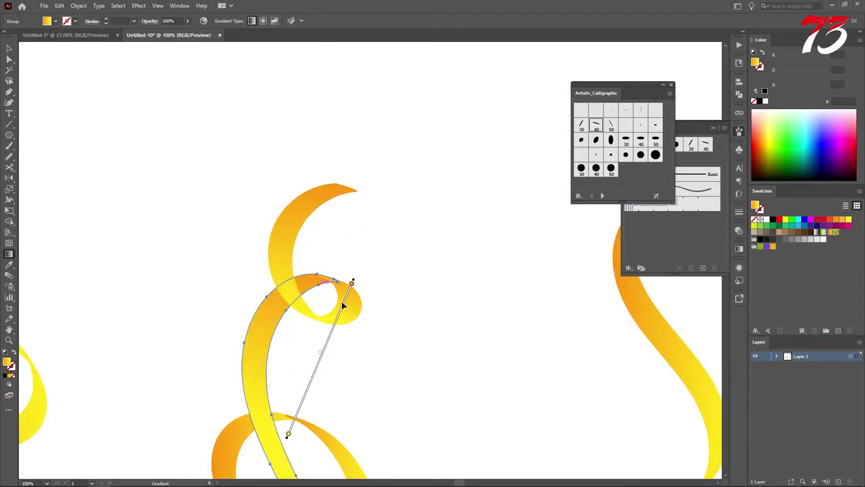
{"action": "left_click_drag", "start_coordinate": [343, 305], "coordinate": [339, 273]}
{"action": "key", "text": "v"}
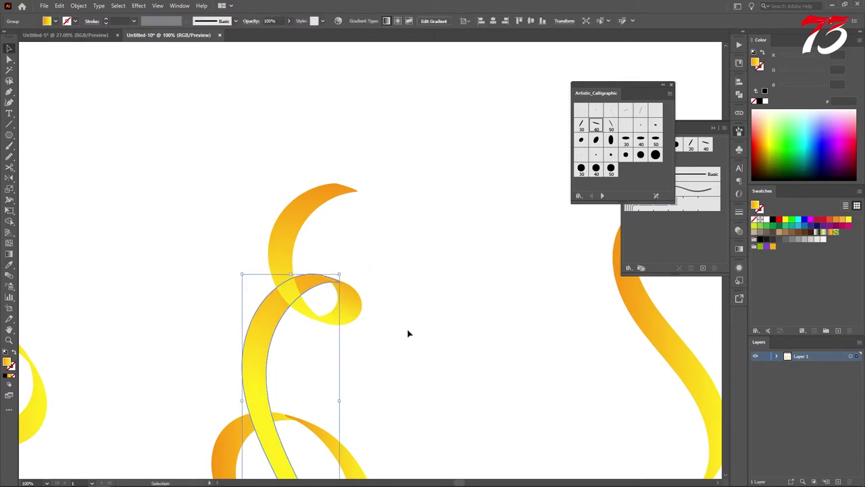
{"action": "left_click", "coordinate": [407, 332]}
- Redirect the gradient of the lower loop's right-hand piece to run from orange at the top to yellow at the bottom
{"action": "scroll", "coordinate": [330, 299], "scroll_direction": "up", "scroll_amount": 3}
{"action": "scroll", "coordinate": [462, 290], "scroll_direction": "down", "scroll_amount": 3}
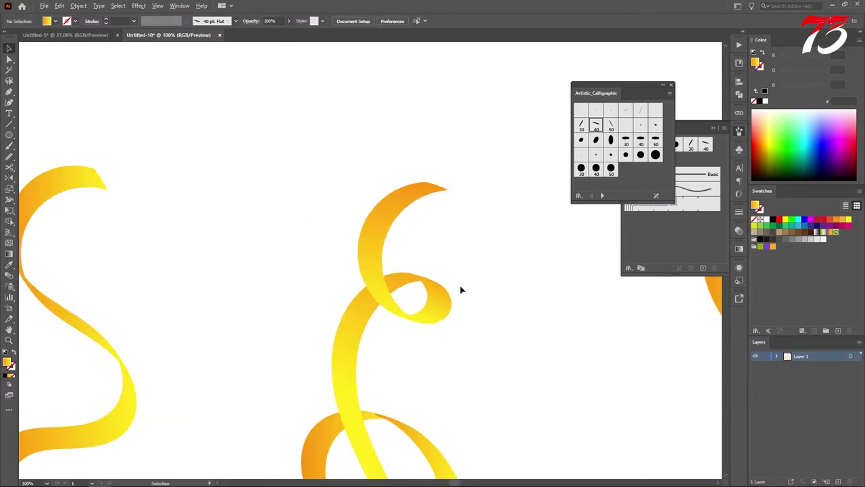
{"action": "left_click_drag", "start_coordinate": [472, 370], "coordinate": [331, 179]}
{"action": "key", "text": "a"}
{"action": "left_click", "coordinate": [305, 325]}
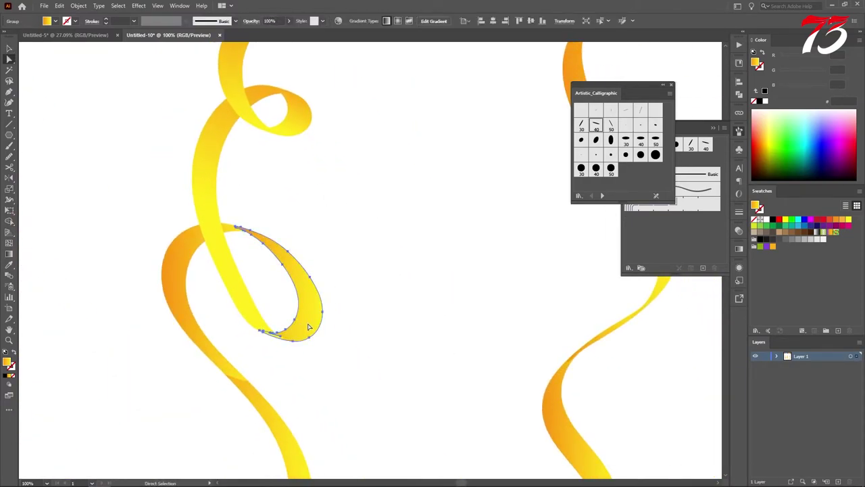
{"action": "key", "text": "g"}
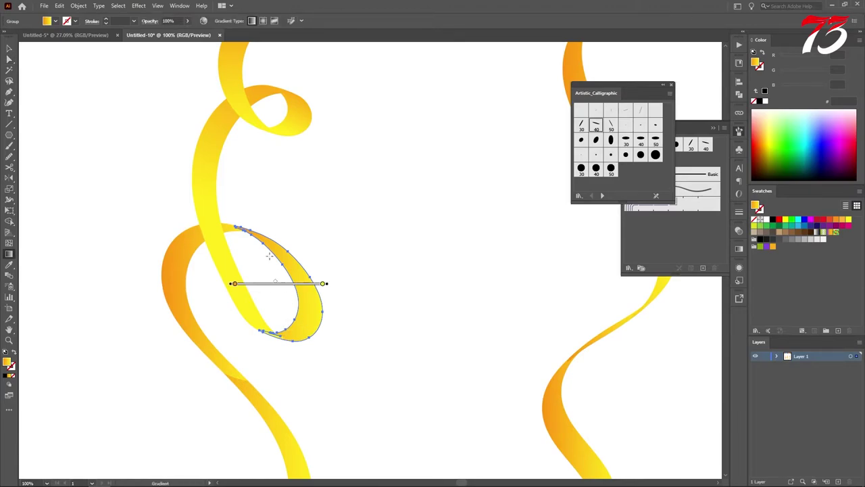
{"action": "left_click_drag", "start_coordinate": [265, 237], "coordinate": [264, 332]}
{"action": "key", "text": "v"}
- Redirect the gradient of the lower loop's left-hand piece to run from orange at the top to yellow at the narrow twist below
{"action": "key", "text": "a"}
{"action": "left_click", "coordinate": [210, 291]}
{"action": "left_click", "coordinate": [184, 291]}
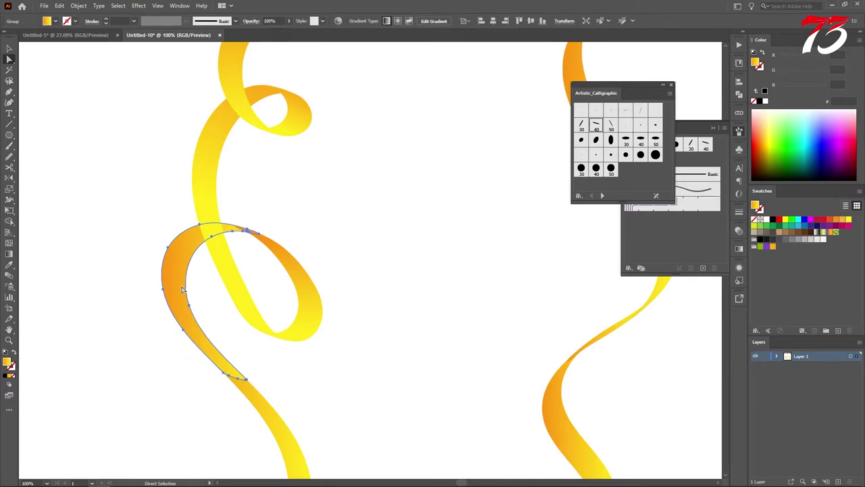
{"action": "key", "text": "g"}
{"action": "mouse_move", "coordinate": [218, 357]}
{"action": "left_mouse_down"}
{"action": "mouse_move", "coordinate": [247, 228]}
{"action": "mouse_move", "coordinate": [232, 223]}
{"action": "mouse_move", "coordinate": [241, 221]}
{"action": "mouse_move", "coordinate": [226, 362]}
{"action": "left_mouse_up"}
{"action": "scroll", "coordinate": [236, 307], "scroll_direction": "down", "scroll_amount": 1}
{"action": "left_click_drag", "start_coordinate": [263, 336], "coordinate": [266, 218]}
{"action": "key", "text": "v"}
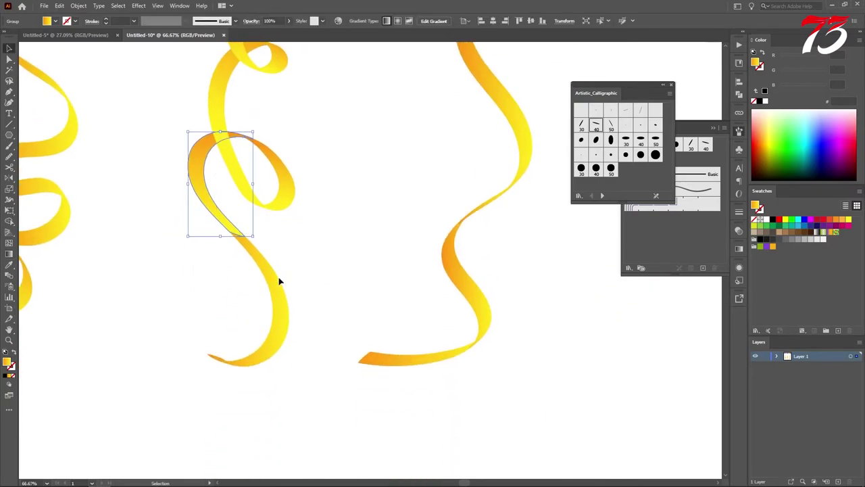
- Redirect the gradient of the looped ribbon's long tail piece to run from yellow at the upper end to orange at the bottom
{"action": "key", "text": "a"}
{"action": "left_click", "coordinate": [270, 286]}
{"action": "key", "text": "g"}
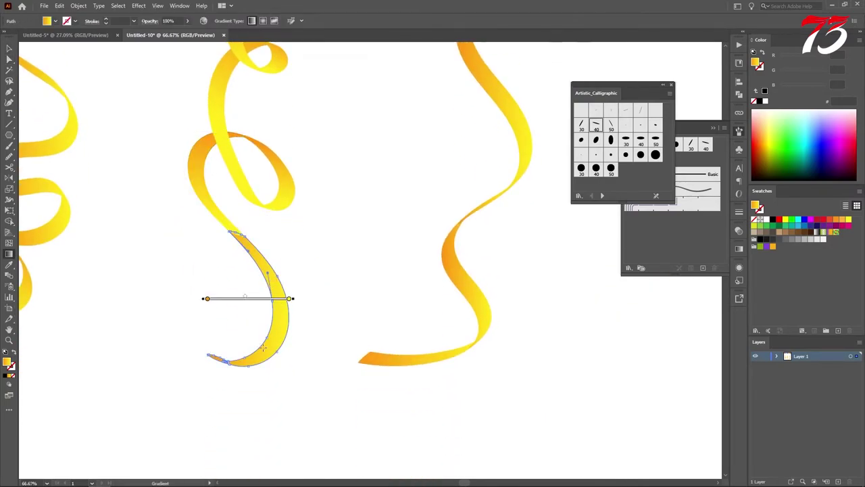
{"action": "left_click_drag", "start_coordinate": [232, 232], "coordinate": [271, 355]}
{"action": "key", "text": "v"}
{"action": "left_click", "coordinate": [308, 257]}
- Redirect the gradient of the wavy ribbon's lower curve to run from orange at the upper twist to yellow at the lower twist
{"action": "scroll", "coordinate": [309, 256], "scroll_direction": "down", "scroll_amount": 2}
{"action": "left_click_drag", "start_coordinate": [359, 220], "coordinate": [282, 256]}
{"action": "scroll", "coordinate": [315, 217], "scroll_direction": "up", "scroll_amount": 2}
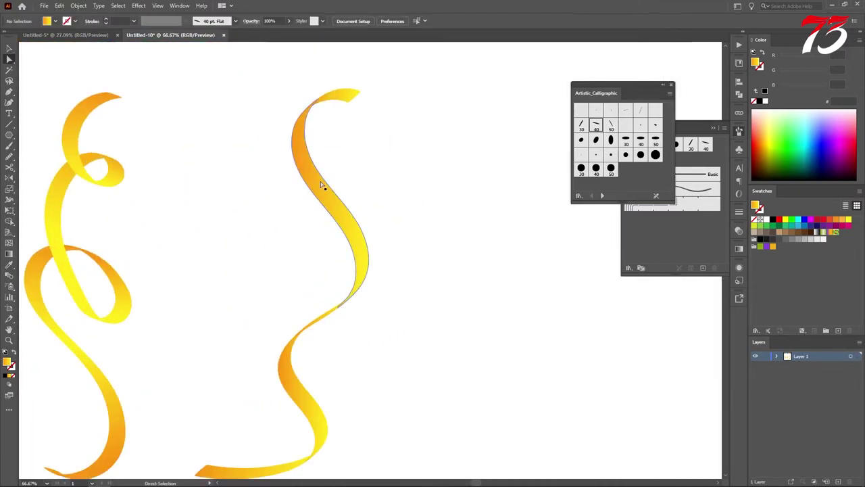
{"action": "key", "text": "a"}
{"action": "scroll", "coordinate": [377, 153], "scroll_direction": "down", "scroll_amount": 1}
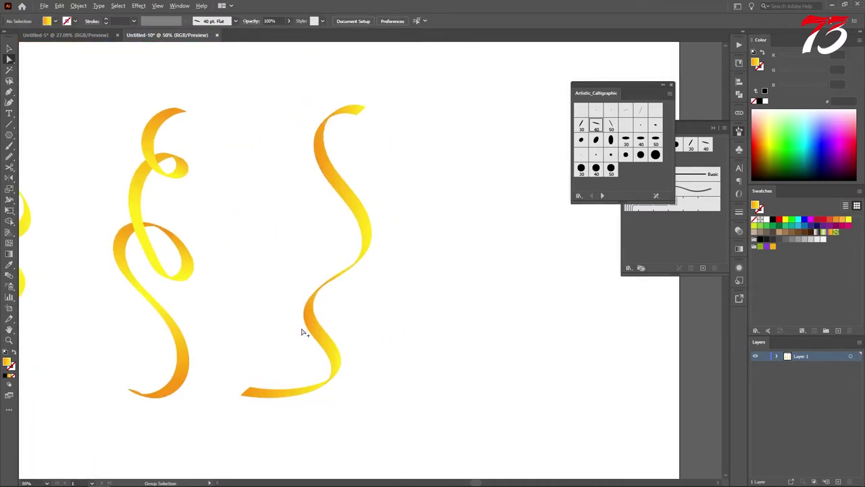
{"action": "scroll", "coordinate": [303, 331], "scroll_direction": "up", "scroll_amount": 2}
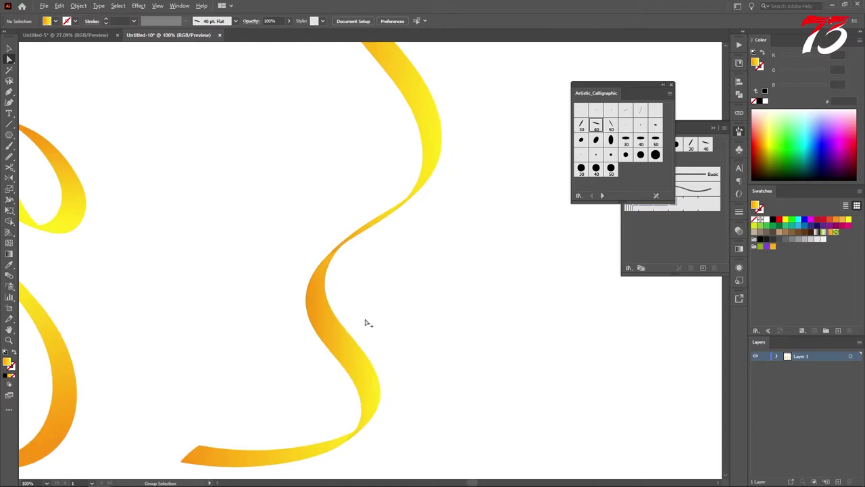
{"action": "left_click", "coordinate": [344, 350]}
{"action": "key", "text": "g"}
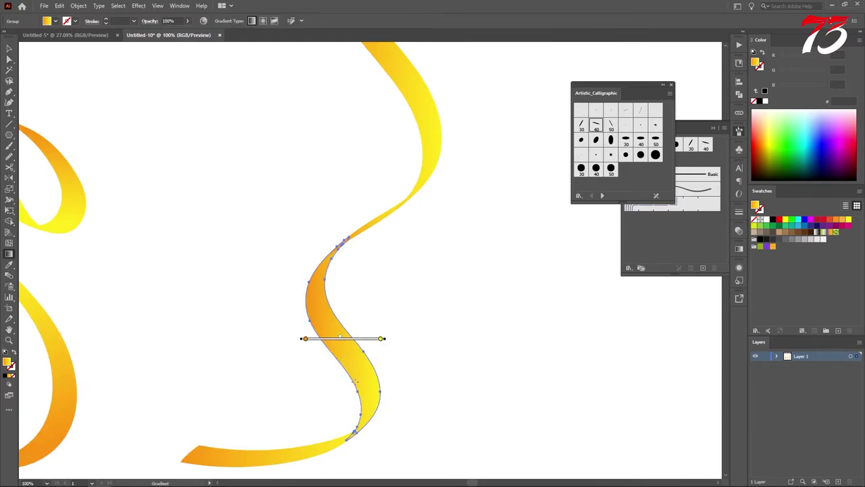
{"action": "left_click_drag", "start_coordinate": [357, 388], "coordinate": [334, 297]}
{"action": "left_click_drag", "start_coordinate": [332, 252], "coordinate": [349, 413]}
{"action": "key", "text": "v"}
{"action": "left_click", "coordinate": [415, 387]}
{"action": "scroll", "coordinate": [414, 384], "scroll_direction": "down", "scroll_amount": 3}
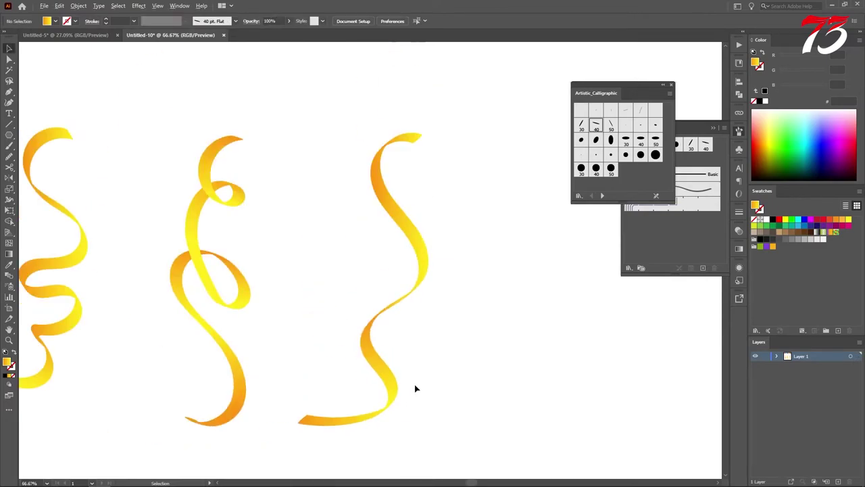
- Move the looped ribbon and the wavy ribbon closer to the curly first ribbon so the three form a compact set
{"action": "scroll", "coordinate": [325, 348], "scroll_direction": "left", "scroll_amount": 3}
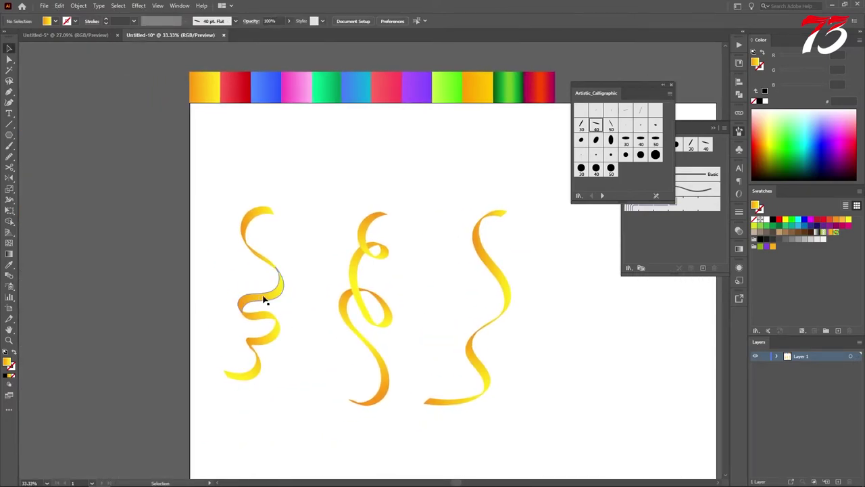
{"action": "left_click_drag", "start_coordinate": [352, 303], "coordinate": [319, 300]}
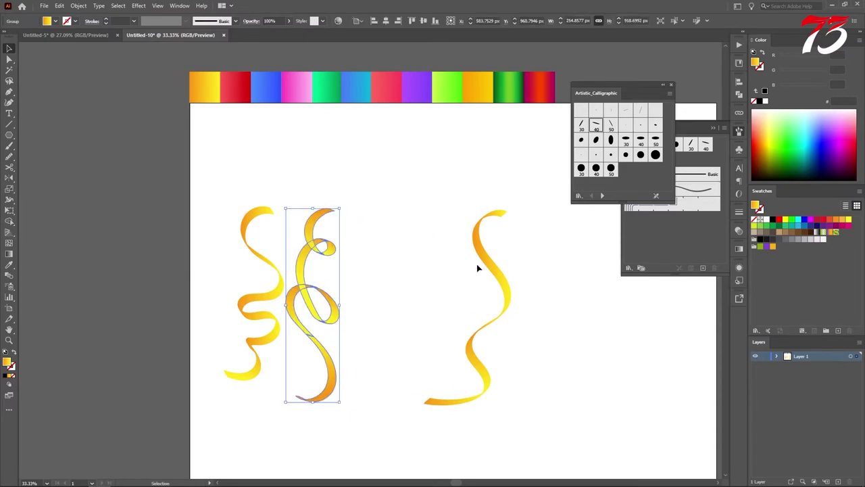
{"action": "left_click_drag", "start_coordinate": [485, 266], "coordinate": [370, 269]}
- Scale the set of three ribbons down to about 479 px wide and place two copies of it side by side
{"action": "left_click_drag", "start_coordinate": [200, 170], "coordinate": [409, 288]}
{"action": "left_click_drag", "start_coordinate": [402, 205], "coordinate": [328, 284]}
{"action": "left_click_drag", "start_coordinate": [310, 325], "coordinate": [296, 242]}
{"action": "left_click_drag", "start_coordinate": [299, 243], "coordinate": [416, 244]}
{"action": "left_click_drag", "start_coordinate": [370, 277], "coordinate": [497, 280]}
- Recolour the middle ribbon set with the red gradient sampled from the colour strip above the artboard
{"action": "left_click", "coordinate": [424, 287]}
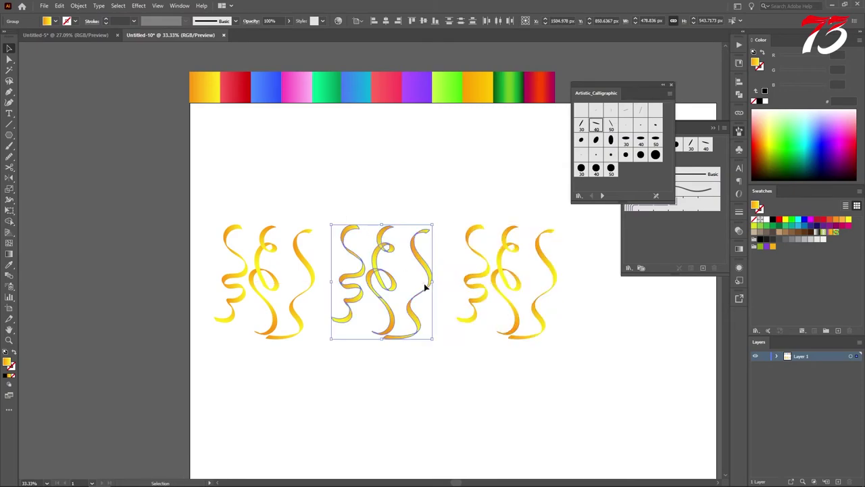
{"action": "key", "text": "i"}
{"action": "left_click", "coordinate": [237, 86]}
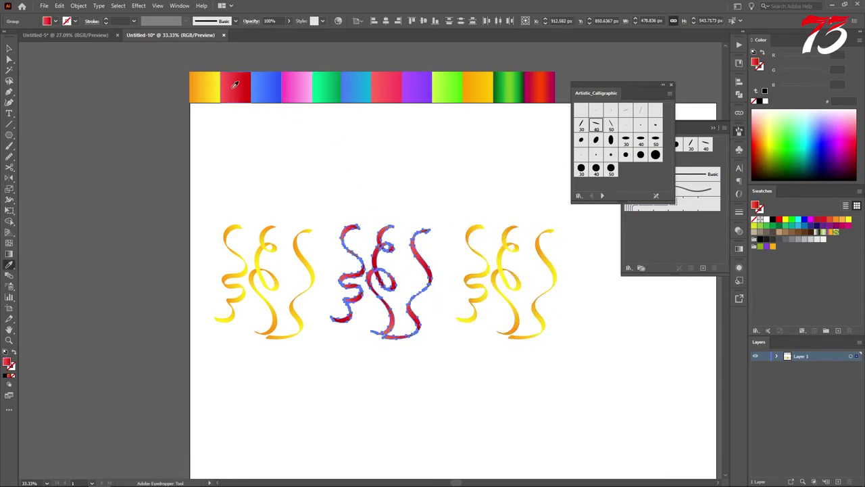
{"action": "key", "text": "v"}
- Recolour the third ribbon set with the blue gradient sampled from the colour strip
{"action": "left_click_drag", "start_coordinate": [458, 189], "coordinate": [605, 373]}
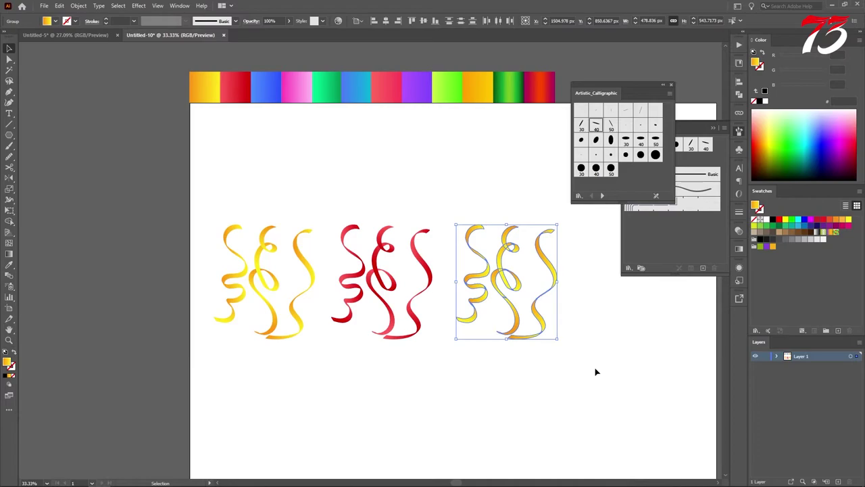
{"action": "key", "text": "i"}
{"action": "left_click", "coordinate": [272, 87]}
{"action": "key", "text": "v"}
{"action": "left_click", "coordinate": [378, 199]}
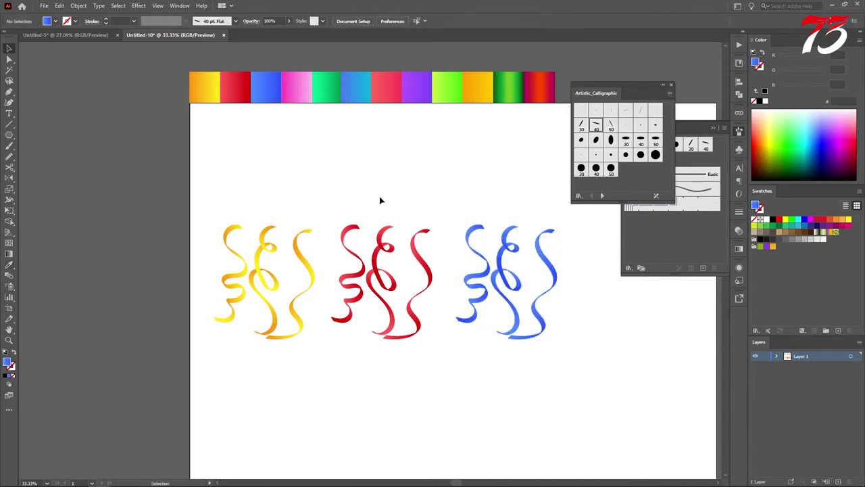
- Recolour the third ribbon set with the violet gradient sampled from the colour strip
{"action": "key", "text": "ctrl+minus"}
{"action": "left_click_drag", "start_coordinate": [445, 187], "coordinate": [545, 324]}
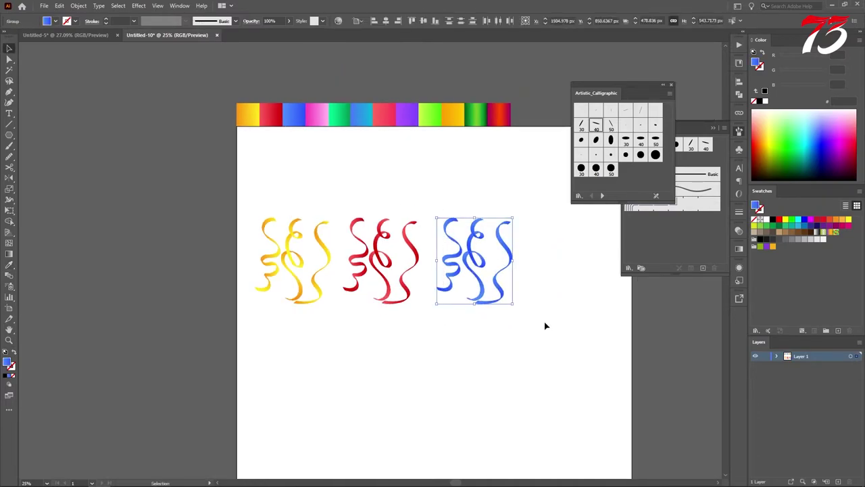
{"action": "key", "text": "i"}
{"action": "left_click", "coordinate": [406, 123]}
{"action": "left_click", "coordinate": [415, 118]}
{"action": "key", "text": "v"}
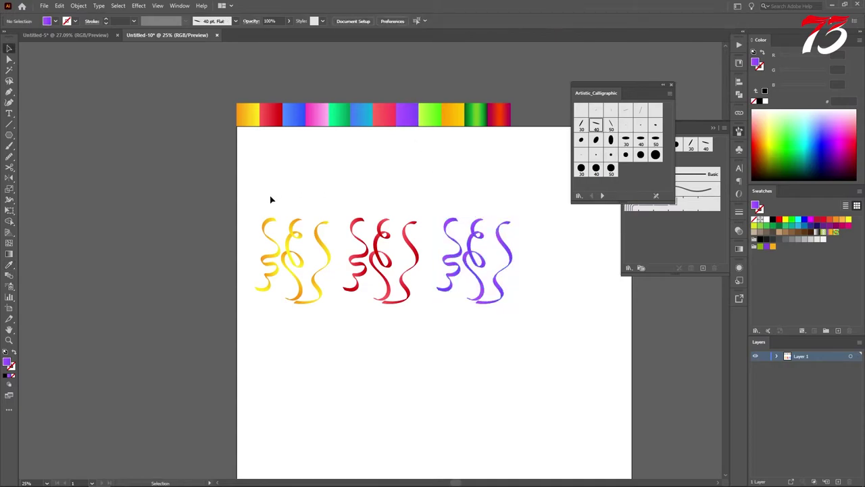
- Move the three ribbon sets off the artboard's left side, stacked with violet above, red in the middle and yellow below
{"action": "left_click_drag", "start_coordinate": [270, 198], "coordinate": [570, 395]}
{"action": "left_click_drag", "start_coordinate": [466, 275], "coordinate": [187, 174]}
{"action": "left_click", "coordinate": [99, 190]}
{"action": "left_click", "coordinate": [126, 203]}
{"action": "left_click_drag", "start_coordinate": [127, 203], "coordinate": [212, 304]}
{"action": "left_click_drag", "start_coordinate": [171, 323], "coordinate": [241, 305]}
{"action": "left_click_drag", "start_coordinate": [79, 152], "coordinate": [256, 372]}
{"action": "left_click_drag", "start_coordinate": [323, 344], "coordinate": [187, 327]}
- Close the Artistic_Calligraphic brush library, collapse the Brushes panel and deselect the yellow ribbon set
{"action": "left_click", "coordinate": [671, 87]}
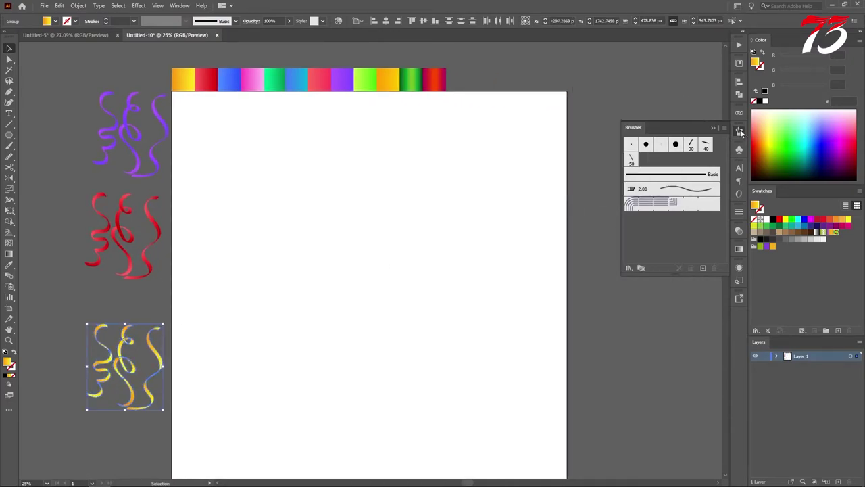
{"action": "left_click", "coordinate": [740, 131]}
{"action": "left_click", "coordinate": [525, 201]}
- Draw a hexagon with the Polygon tool in the upper middle of the artboard and fill it with black
{"action": "scroll", "coordinate": [576, 205], "scroll_direction": "down", "scroll_amount": 1}
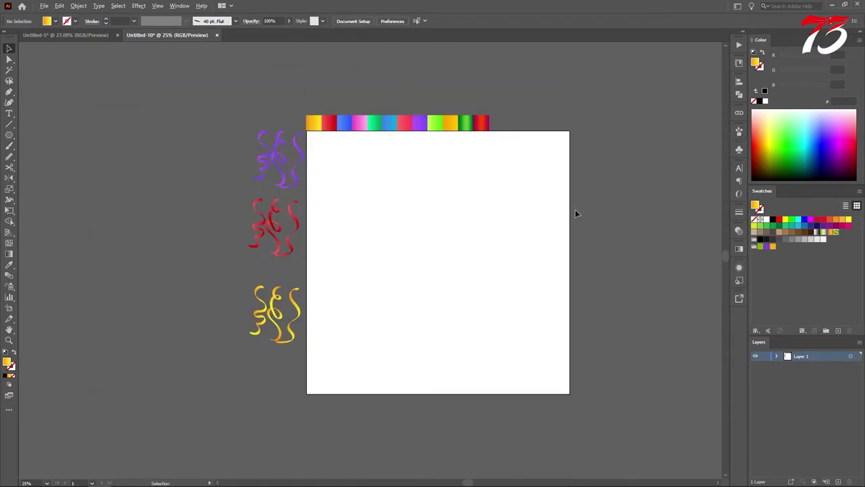
{"action": "scroll", "coordinate": [479, 242], "scroll_direction": "right", "scroll_amount": 3}
{"action": "scroll", "coordinate": [398, 253], "scroll_direction": "up", "scroll_amount": 1}
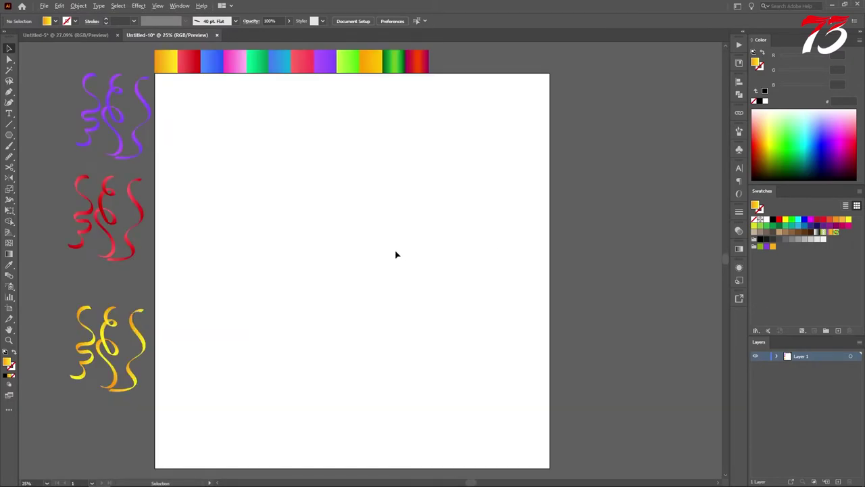
{"action": "mouse_move", "coordinate": [371, 270]}
{"action": "left_mouse_down"}
{"action": "mouse_move", "coordinate": [377, 250]}
{"action": "mouse_move", "coordinate": [380, 261]}
{"action": "left_mouse_up"}
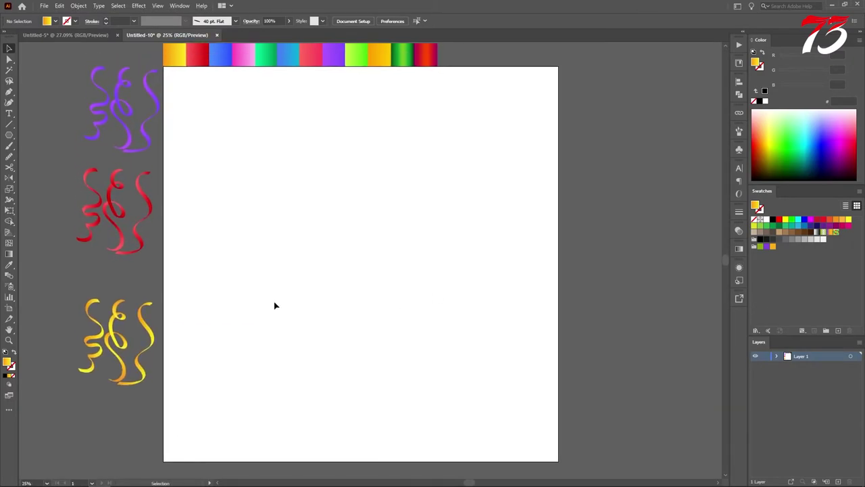
{"action": "left_click", "coordinate": [8, 135]}
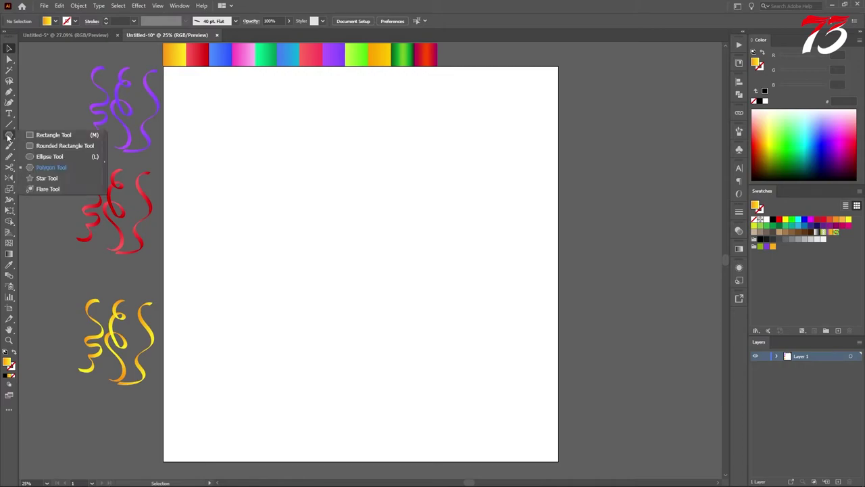
{"action": "left_click", "coordinate": [40, 167]}
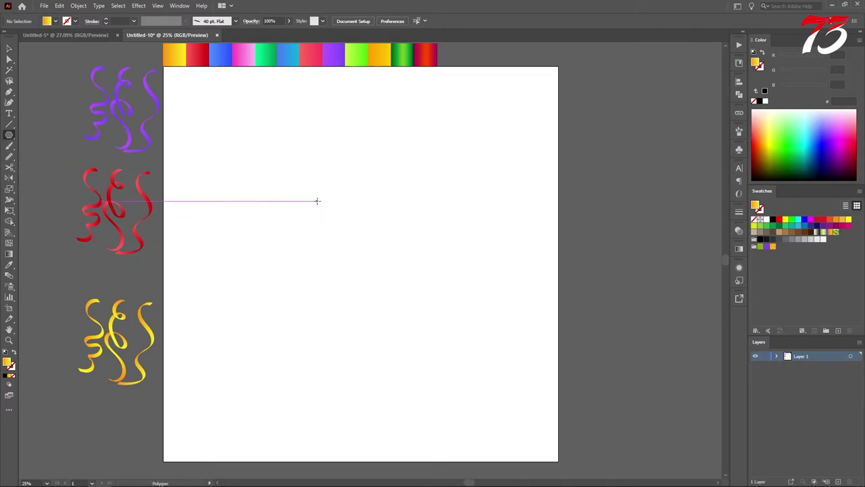
{"action": "left_click_drag", "start_coordinate": [316, 205], "coordinate": [348, 227]}
{"action": "key", "text": "v"}
{"action": "left_click", "coordinate": [392, 241]}
{"action": "left_click", "coordinate": [342, 224]}
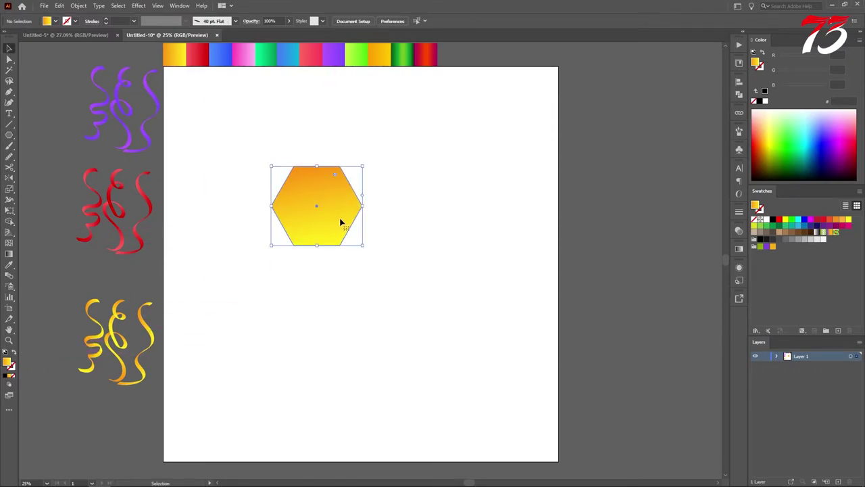
{"action": "left_click", "coordinate": [773, 219]}
{"action": "left_click", "coordinate": [428, 254]}
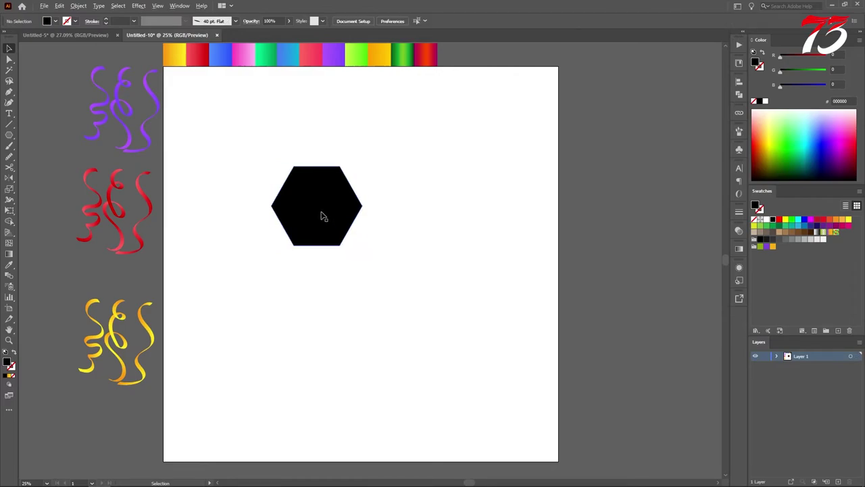
- Duplicate the black hexagon several times, offsetting the copies so they overlap in an irregular cluster
{"action": "scroll", "coordinate": [323, 217], "scroll_direction": "up", "scroll_amount": 1}
{"action": "left_click_drag", "start_coordinate": [306, 216], "coordinate": [347, 193]}
{"action": "left_click_drag", "start_coordinate": [357, 194], "coordinate": [359, 248]}
{"action": "left_click_drag", "start_coordinate": [354, 239], "coordinate": [410, 239]}
{"action": "left_click", "coordinate": [320, 289]}
{"action": "left_click_drag", "start_coordinate": [322, 239], "coordinate": [352, 184]}
- Split all the overlapping hexagons with the Pathfinder Divide operation and ungroup the resulting pieces
{"action": "left_click_drag", "start_coordinate": [225, 112], "coordinate": [518, 374]}
{"action": "scroll", "coordinate": [464, 355], "scroll_direction": "down", "scroll_amount": 1}
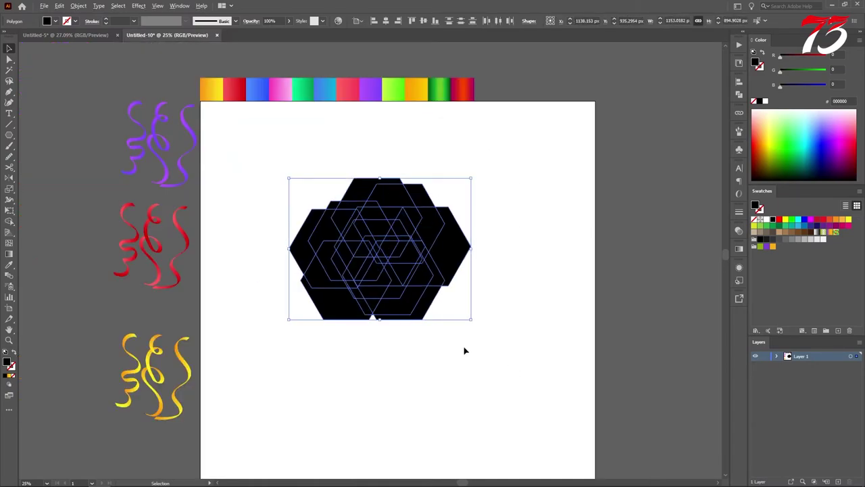
{"action": "left_click", "coordinate": [739, 95]}
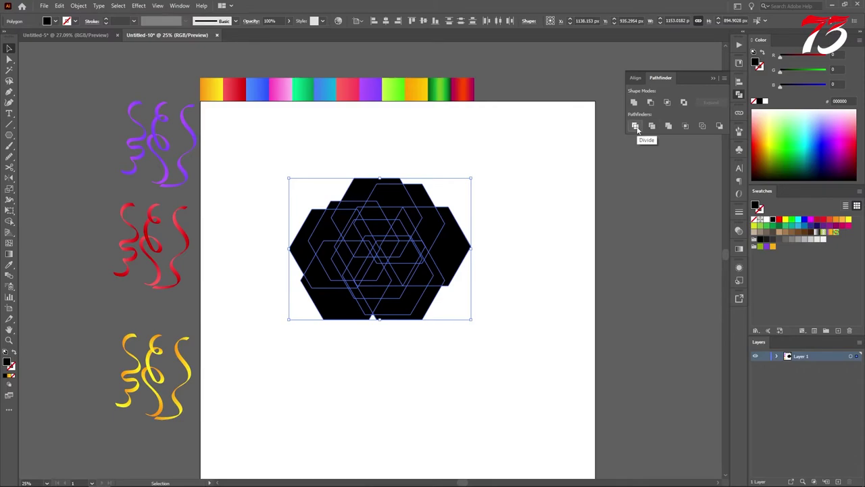
{"action": "left_click", "coordinate": [636, 127]}
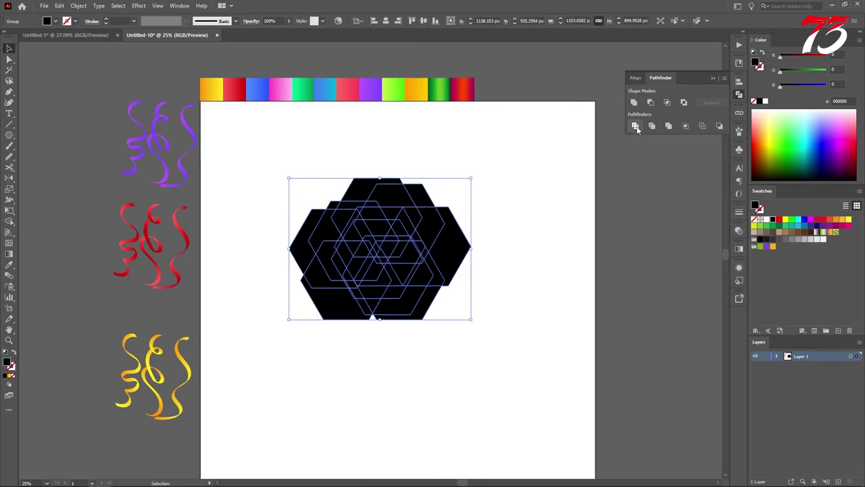
{"action": "left_click", "coordinate": [738, 95]}
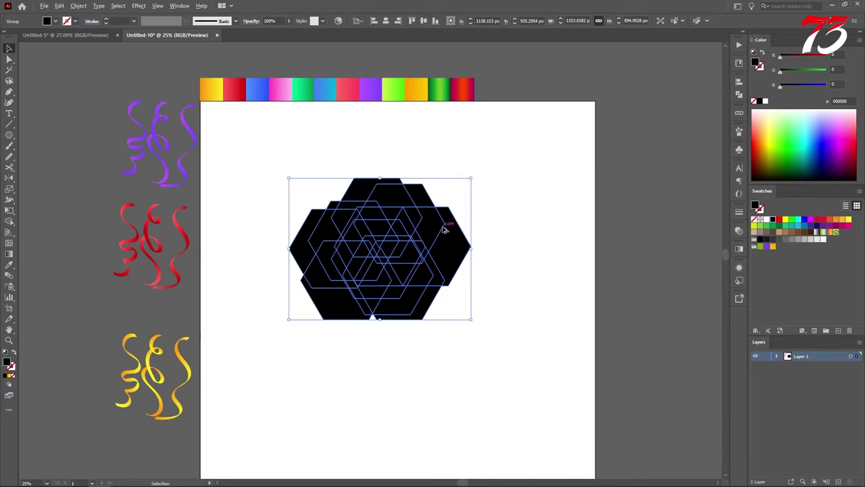
{"action": "scroll", "coordinate": [444, 229], "scroll_direction": "up", "scroll_amount": 1}
{"action": "left_click", "coordinate": [504, 223]}
{"action": "left_click_drag", "start_coordinate": [267, 150], "coordinate": [480, 206]}
{"action": "right_click", "coordinate": [396, 232]}
{"action": "left_click", "coordinate": [466, 301]}
- Delete the outer pieces along the upper, right and lower edges of the divided hexagon cluster
{"action": "left_click_drag", "start_coordinate": [251, 145], "coordinate": [458, 203]}
{"action": "key", "text": "Delete"}
{"action": "left_click", "coordinate": [446, 297]}
{"action": "key", "text": "Delete"}
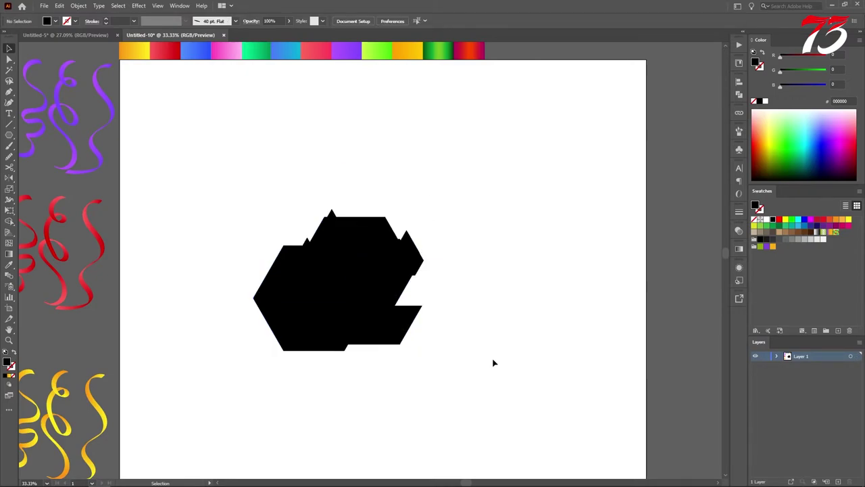
{"action": "left_click_drag", "start_coordinate": [434, 365], "coordinate": [209, 301]}
{"action": "key", "text": "Delete"}
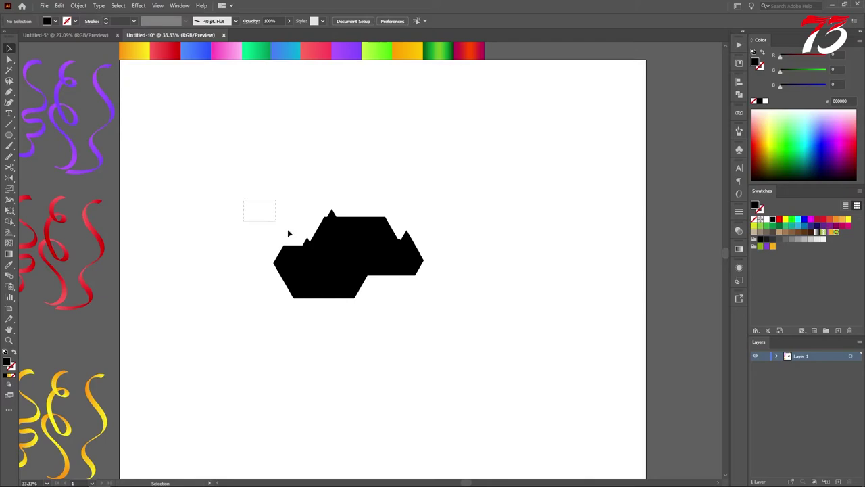
- Pull the remaining black fragments apart so they scatter as separate irregular confetti shapes around the cluster
{"action": "left_click_drag", "start_coordinate": [317, 249], "coordinate": [456, 371]}
{"action": "left_click", "coordinate": [426, 336]}
{"action": "left_click_drag", "start_coordinate": [392, 268], "coordinate": [439, 308]}
{"action": "left_click_drag", "start_coordinate": [346, 269], "coordinate": [353, 318]}
{"action": "left_click_drag", "start_coordinate": [326, 280], "coordinate": [304, 307]}
{"action": "left_click_drag", "start_coordinate": [352, 258], "coordinate": [424, 227]}
{"action": "left_click_drag", "start_coordinate": [367, 224], "coordinate": [367, 193]}
{"action": "left_click_drag", "start_coordinate": [358, 254], "coordinate": [382, 319]}
{"action": "left_click_drag", "start_coordinate": [323, 251], "coordinate": [296, 217]}
{"action": "left_click_drag", "start_coordinate": [304, 276], "coordinate": [280, 295]}
{"action": "left_click_drag", "start_coordinate": [287, 270], "coordinate": [262, 285]}
{"action": "mouse_move", "coordinate": [315, 265]}
{"action": "left_mouse_down"}
{"action": "mouse_move", "coordinate": [296, 263]}
{"action": "mouse_move", "coordinate": [329, 272]}
{"action": "left_mouse_up"}
{"action": "left_click_drag", "start_coordinate": [360, 274], "coordinate": [340, 277]}
{"action": "left_click_drag", "start_coordinate": [349, 277], "coordinate": [326, 312]}
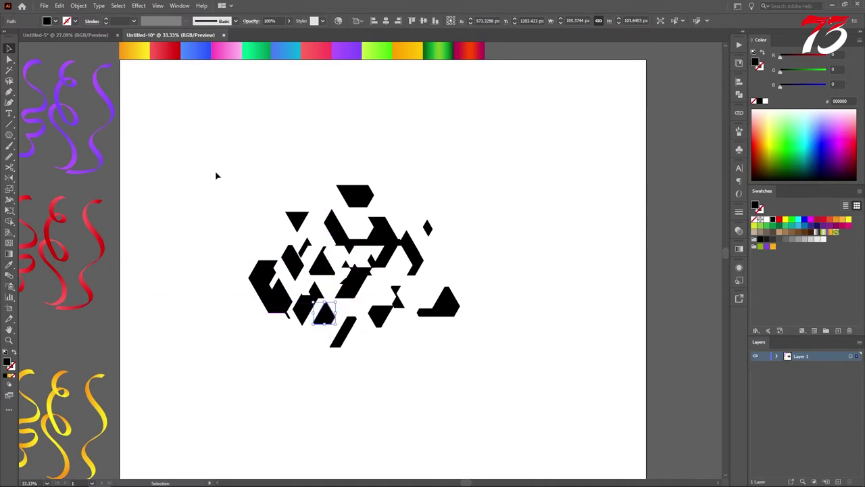
- Recolour all the scattered black fragments with the orange-to-yellow gradient sampled from the colour strip
{"action": "left_click_drag", "start_coordinate": [217, 177], "coordinate": [532, 405]}
{"action": "key", "text": "ctrl+minus"}
{"action": "key", "text": "i"}
{"action": "left_click", "coordinate": [212, 106]}
{"action": "key", "text": "ctrl+shift+a"}
{"action": "key", "text": "v"}
{"action": "key", "text": "ctrl+plus"}
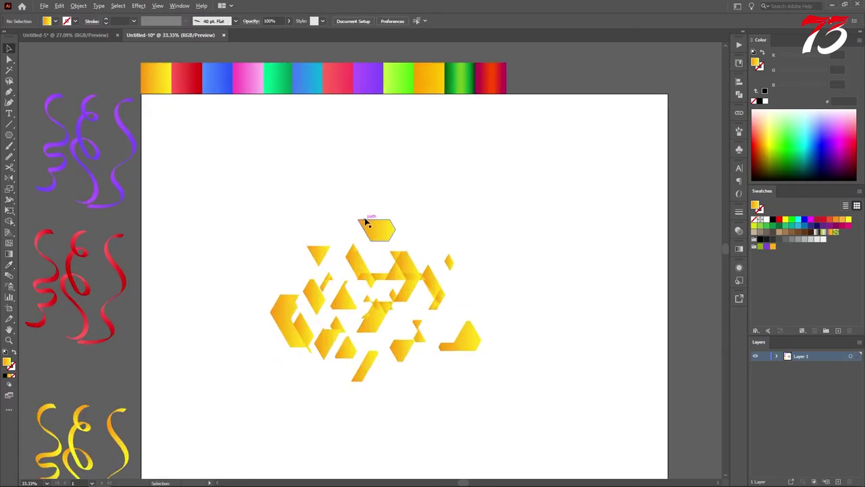
- Apply a horizontal Arc warp effect with a -19% bend to all the scattered confetti pieces
{"action": "left_click_drag", "start_coordinate": [236, 221], "coordinate": [515, 432]}
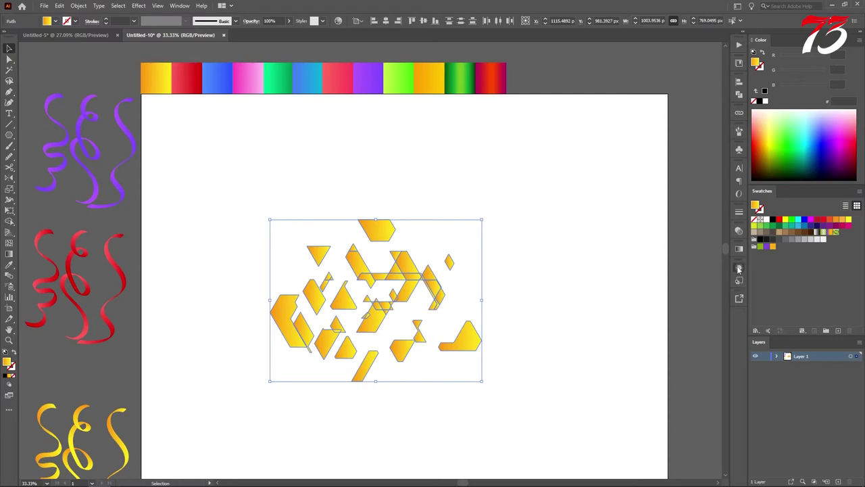
{"action": "left_click", "coordinate": [739, 267]}
{"action": "left_click", "coordinate": [653, 462]}
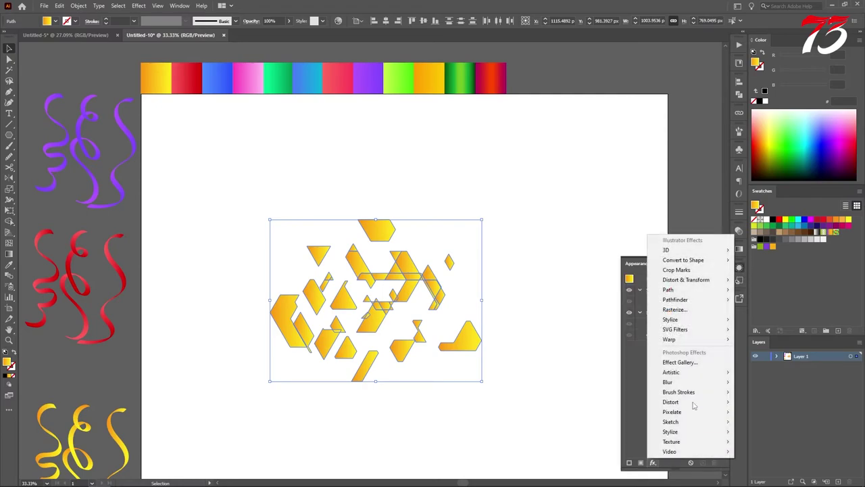
{"action": "mouse_move", "coordinate": [717, 343]}
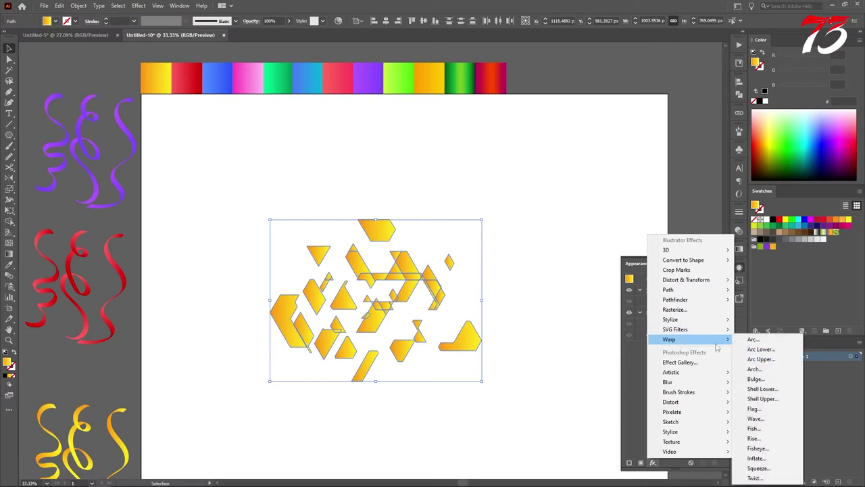
{"action": "left_click", "coordinate": [752, 340]}
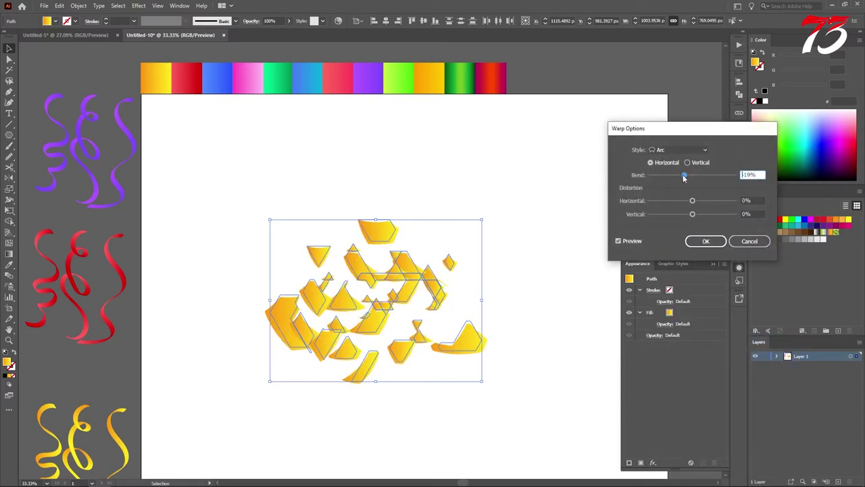
{"action": "left_click", "coordinate": [700, 238]}
{"action": "left_click", "coordinate": [524, 280]}
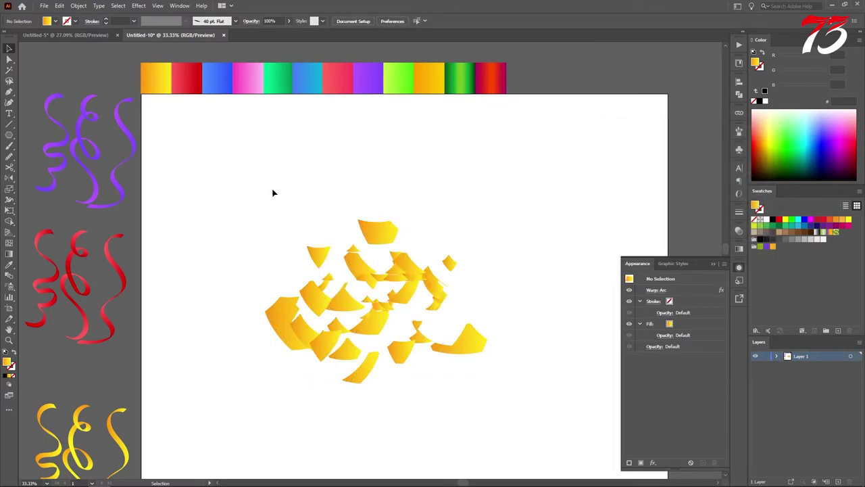
- Place a duplicate of the yellow confetti pieces in the cluster's right half beside the originals
{"action": "left_click_drag", "start_coordinate": [359, 206], "coordinate": [462, 390]}
{"action": "left_click_drag", "start_coordinate": [439, 350], "coordinate": [347, 345]}
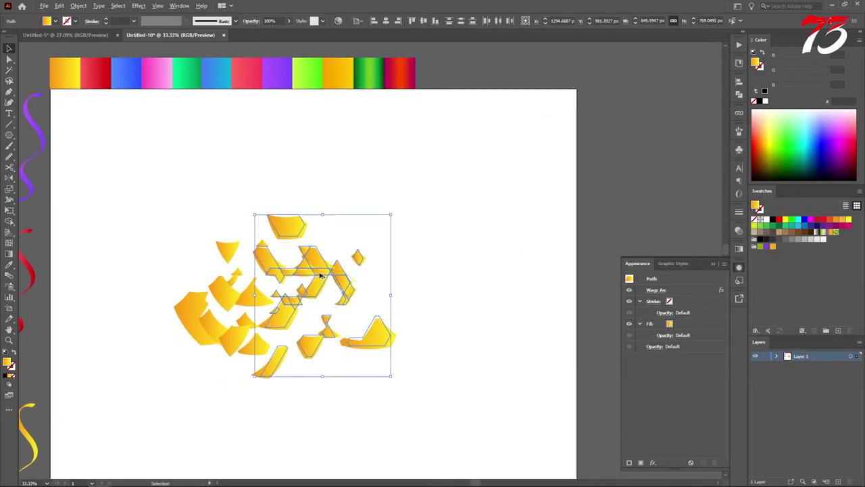
{"action": "left_click_drag", "start_coordinate": [320, 277], "coordinate": [411, 287]}
- Apply a second Warp effect to the duplicated pieces, using the Flag style with an adjusted bend
{"action": "left_click", "coordinate": [653, 462]}
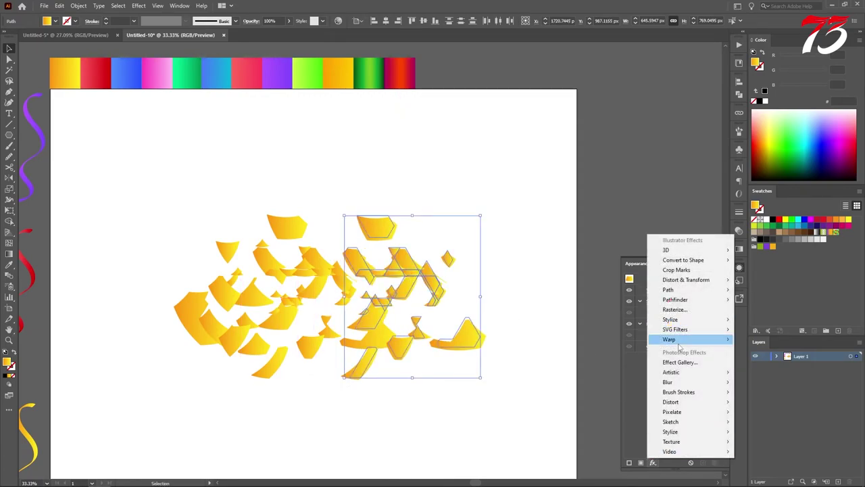
{"action": "mouse_move", "coordinate": [711, 340]}
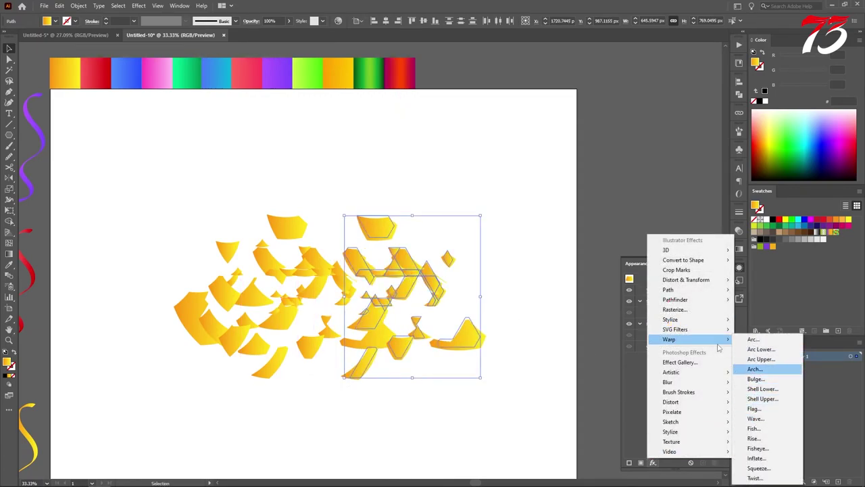
{"action": "left_click", "coordinate": [753, 340]}
{"action": "left_click", "coordinate": [476, 266]}
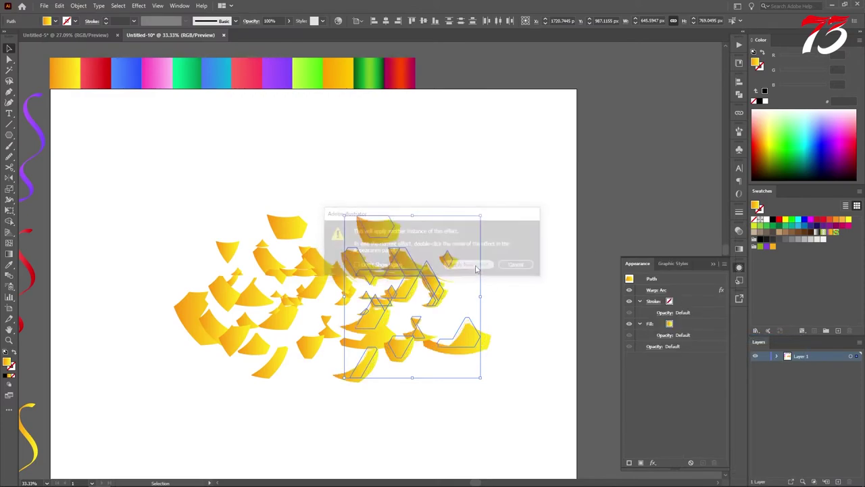
{"action": "left_click", "coordinate": [678, 150]}
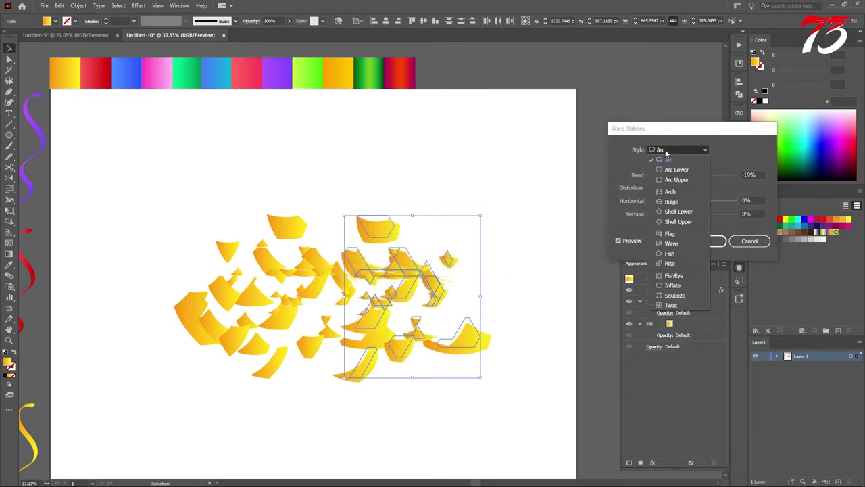
{"action": "left_click", "coordinate": [668, 235]}
{"action": "left_click_drag", "start_coordinate": [685, 175], "coordinate": [700, 177]}
{"action": "left_click", "coordinate": [705, 243]}
{"action": "left_click", "coordinate": [511, 298]}
- Scale all the yellow confetti pieces down to about 1203 px wide and expand their appearance
{"action": "scroll", "coordinate": [511, 298], "scroll_direction": "down", "scroll_amount": 1}
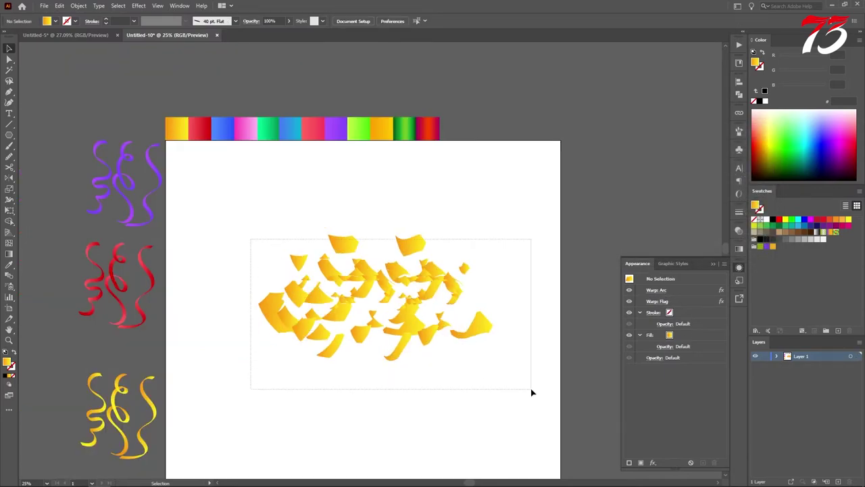
{"action": "left_click_drag", "start_coordinate": [536, 394], "coordinate": [533, 394]}
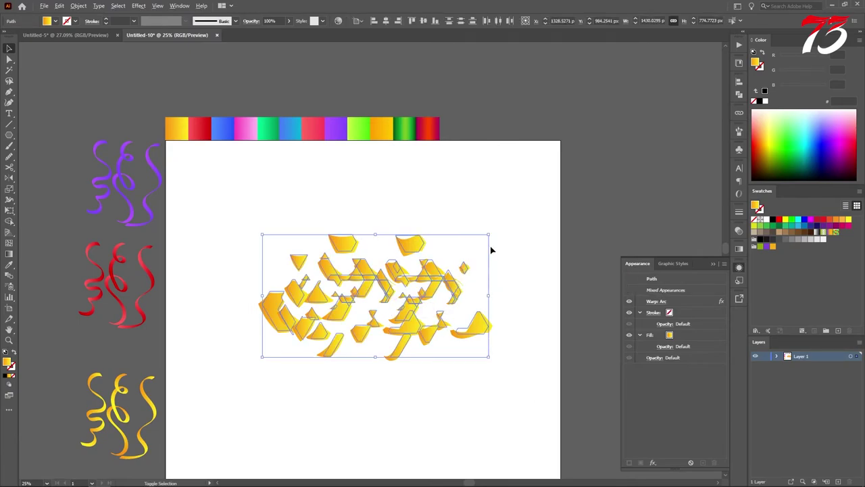
{"action": "left_click_drag", "start_coordinate": [490, 234], "coordinate": [471, 244]}
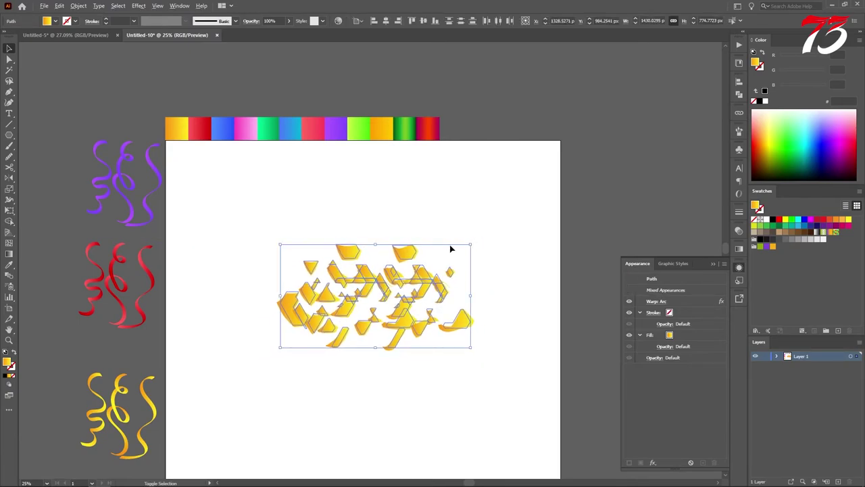
{"action": "left_click", "coordinate": [79, 6]}
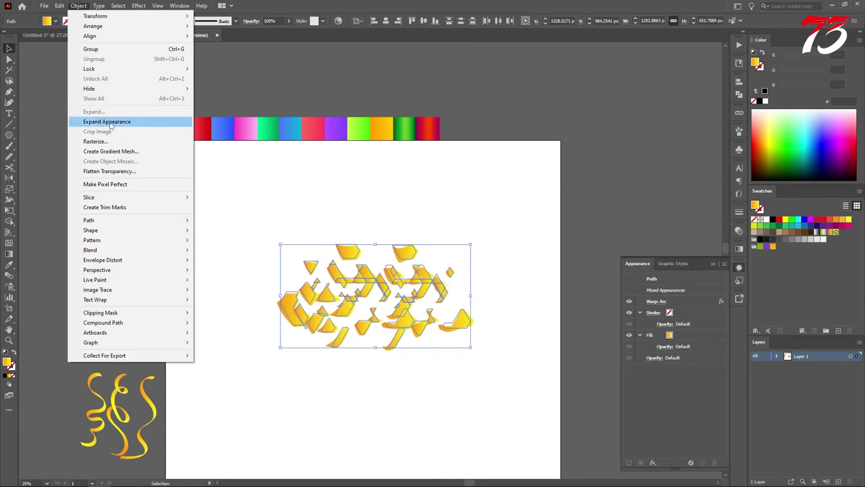
{"action": "left_click", "coordinate": [108, 122]}
{"action": "left_click", "coordinate": [740, 269]}
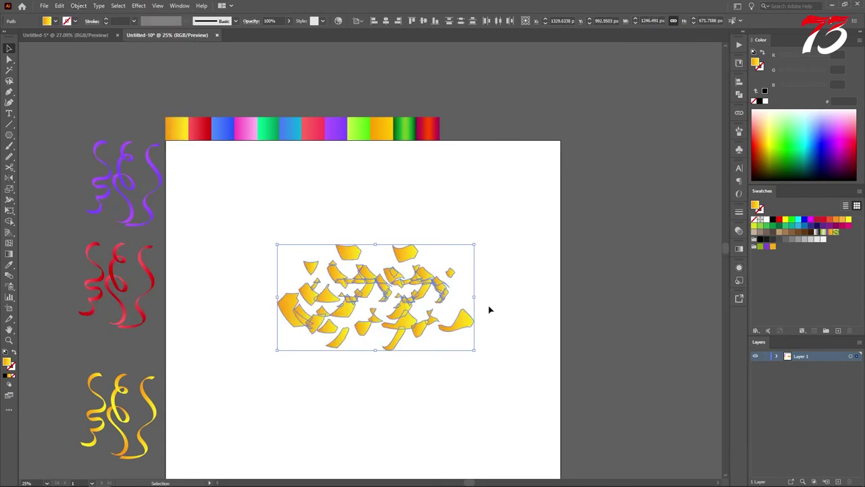
{"action": "scroll", "coordinate": [357, 305], "scroll_direction": "up", "scroll_amount": 3}
{"action": "scroll", "coordinate": [354, 299], "scroll_direction": "down", "scroll_amount": 3}
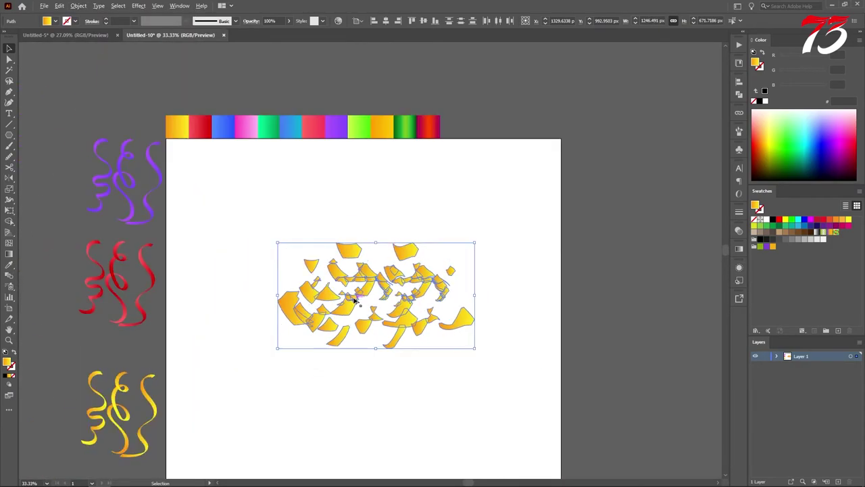
- Duplicate the yellow confetti cluster just below itself and recolour the copy with the red gradient from the colour strip
{"action": "left_click_drag", "start_coordinate": [369, 280], "coordinate": [358, 326]}
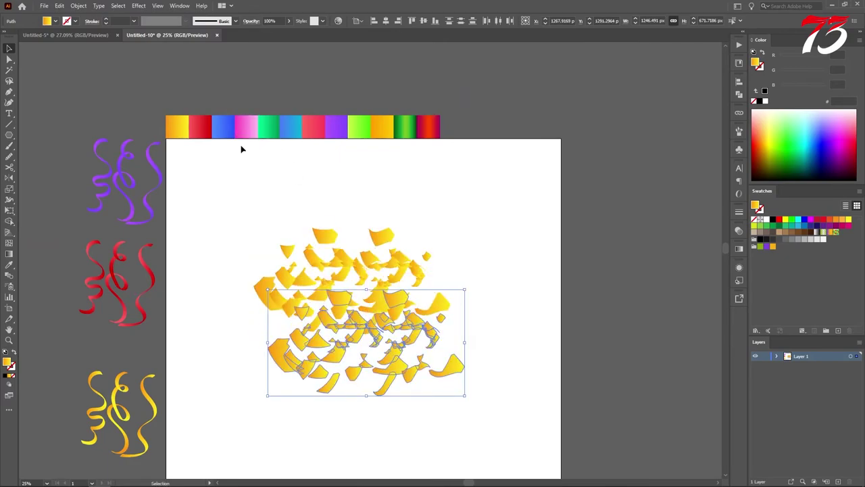
{"action": "key", "text": "i"}
{"action": "left_click", "coordinate": [208, 123]}
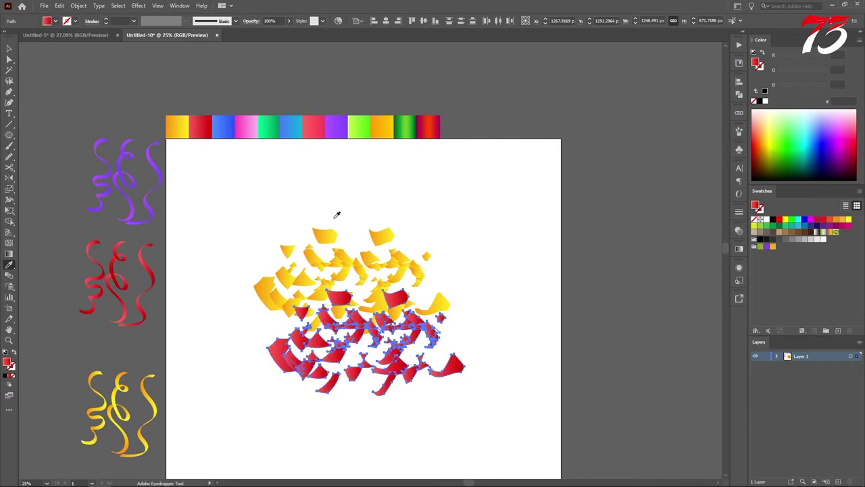
- Rotate the red confetti cluster a quarter turn and overlap it with the yellow cluster
{"action": "key", "text": "v"}
{"action": "left_click_drag", "start_coordinate": [469, 288], "coordinate": [379, 329]}
{"action": "left_click", "coordinate": [446, 338]}
- Duplicate the red confetti cluster and recolour the copy with the purple gradient from the colour strip
{"action": "left_click_drag", "start_coordinate": [378, 284], "coordinate": [430, 327]}
{"action": "key", "text": "i"}
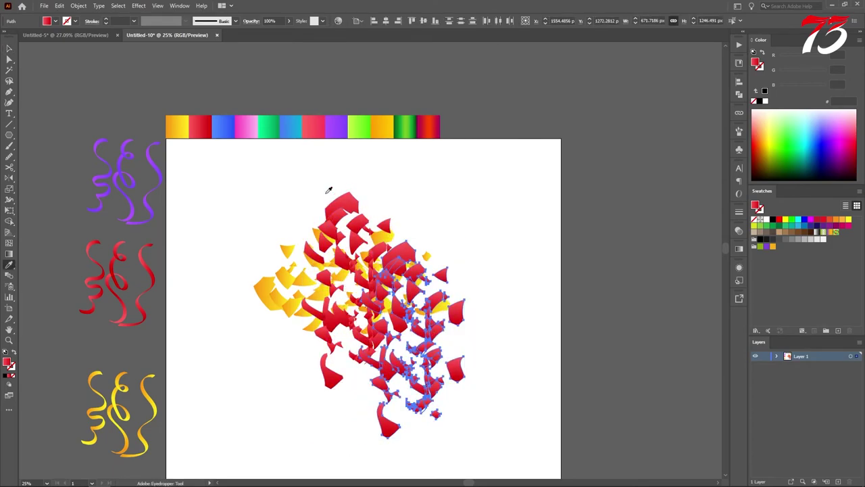
{"action": "left_click", "coordinate": [334, 123]}
- Rotate the purple confetti cluster to a different angle and move it over the red and yellow clusters
{"action": "key", "text": "v"}
{"action": "left_click_drag", "start_coordinate": [469, 240], "coordinate": [378, 238]}
{"action": "left_click_drag", "start_coordinate": [427, 324], "coordinate": [361, 283]}
{"action": "left_click", "coordinate": [451, 370]}
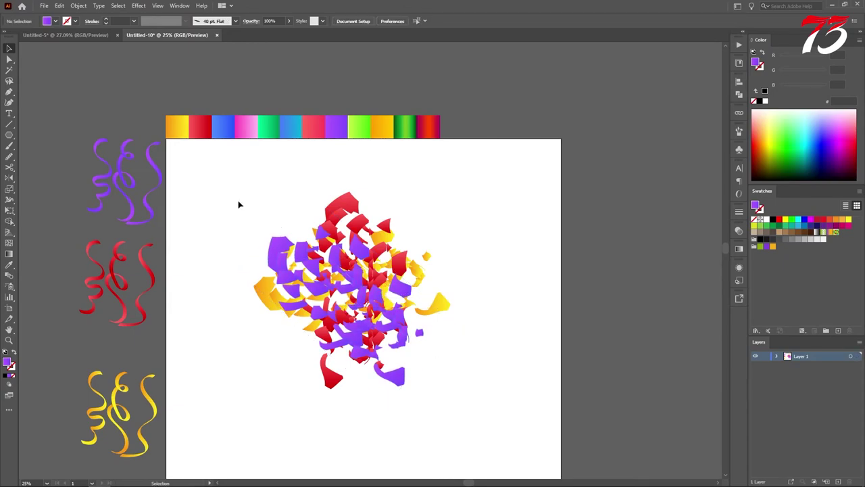
- Align all the confetti pieces to the artboard and distribute them by their vertical and horizontal centres
{"action": "left_click_drag", "start_coordinate": [210, 171], "coordinate": [493, 412]}
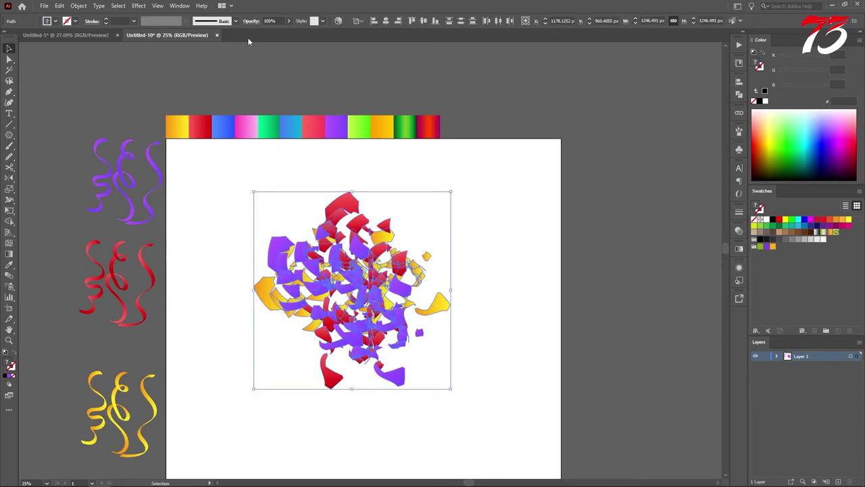
{"action": "left_click", "coordinate": [353, 21]}
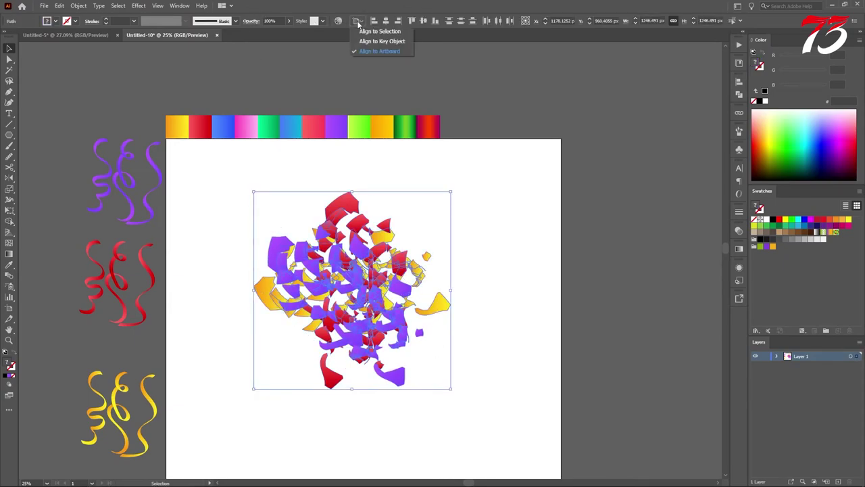
{"action": "left_click", "coordinate": [371, 53]}
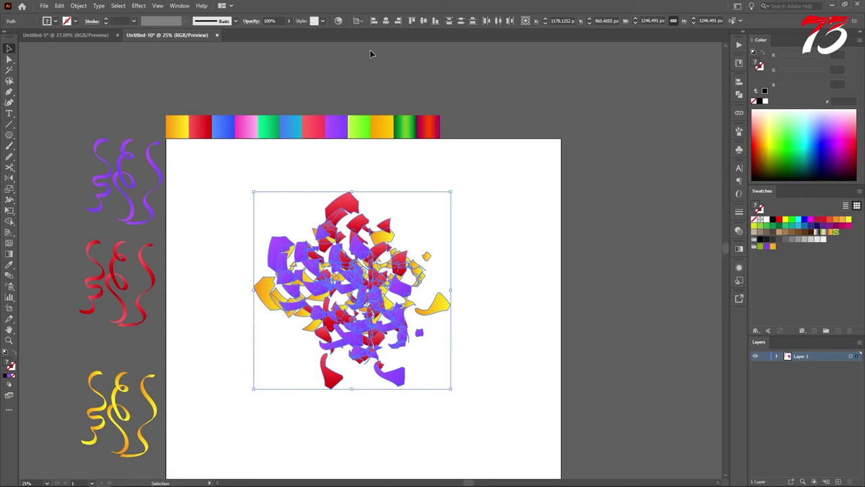
{"action": "left_click", "coordinate": [460, 21]}
{"action": "left_click", "coordinate": [498, 23]}
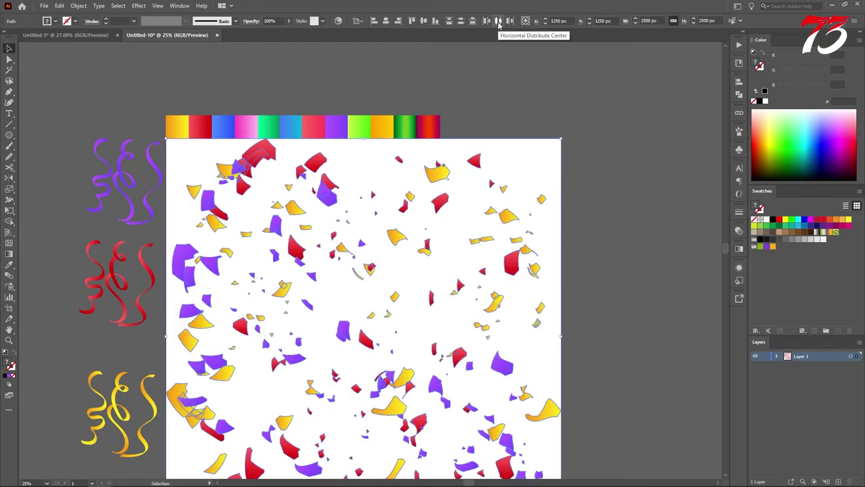
- Shrink the confetti pieces around their common centre and distribute their centres across the artboard in both directions again
{"action": "scroll", "coordinate": [483, 149], "scroll_direction": "down", "scroll_amount": 1}
{"action": "left_click_drag", "start_coordinate": [535, 143], "coordinate": [495, 186]}
{"action": "left_click", "coordinate": [498, 21]}
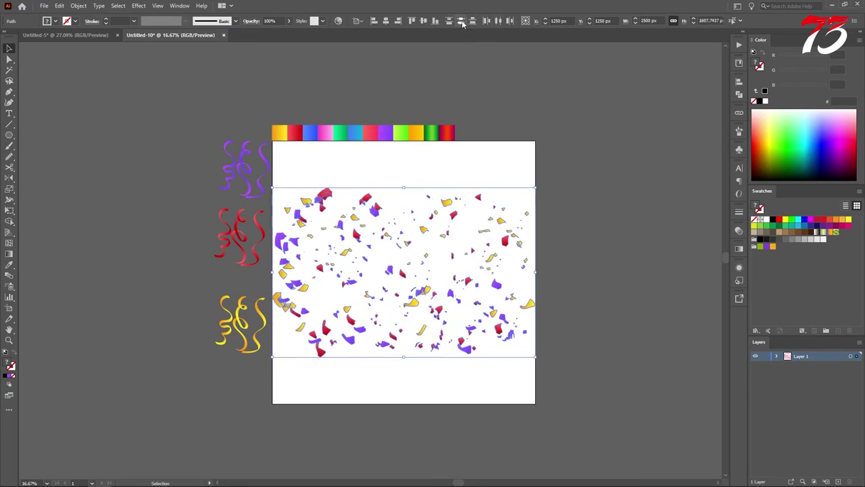
{"action": "left_click", "coordinate": [463, 22]}
{"action": "left_click", "coordinate": [551, 244]}
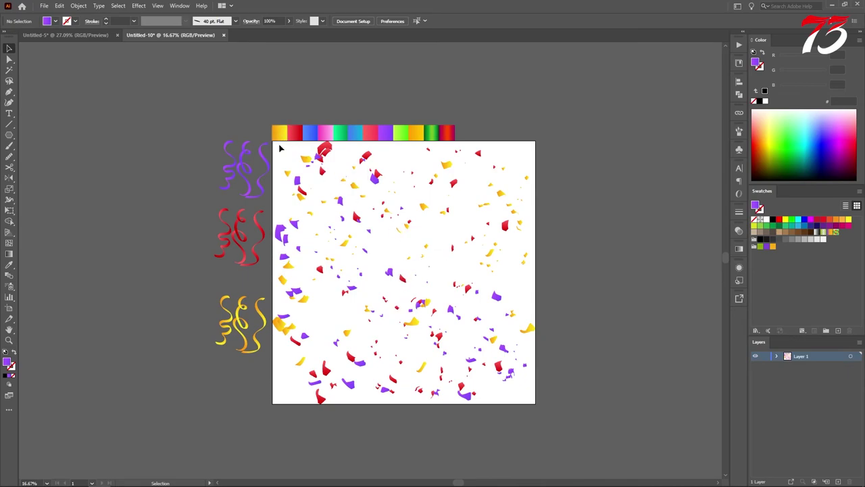
- Scale the whole confetti selection down to about 1559 px square and spread the smaller pieces over the full artboard
{"action": "left_click_drag", "start_coordinate": [280, 148], "coordinate": [534, 407]}
{"action": "left_click_drag", "start_coordinate": [534, 142], "coordinate": [485, 191]}
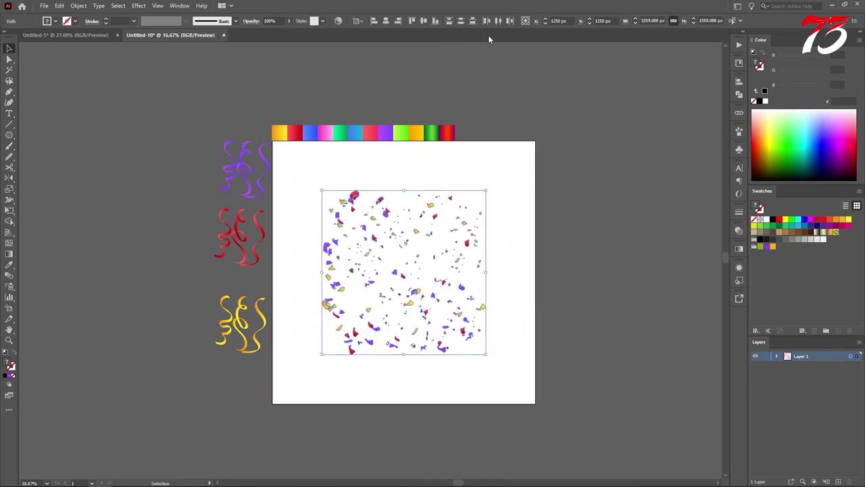
{"action": "key", "text": "ctrl+z"}
{"action": "left_click", "coordinate": [540, 183]}
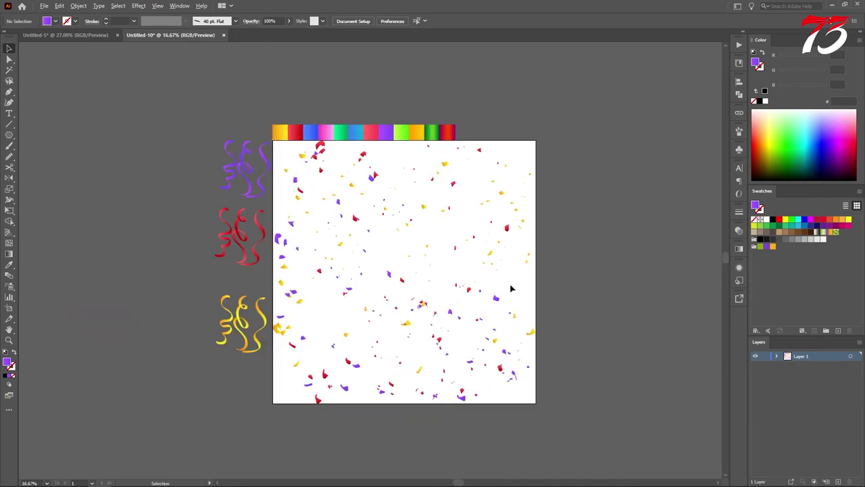
- Move the long wavy red ribbon onto the artboard's lower left area and rotate it to a diagonal angle
{"action": "scroll", "coordinate": [325, 242], "scroll_direction": "up", "scroll_amount": 1}
{"action": "left_click_drag", "start_coordinate": [304, 245], "coordinate": [258, 194]}
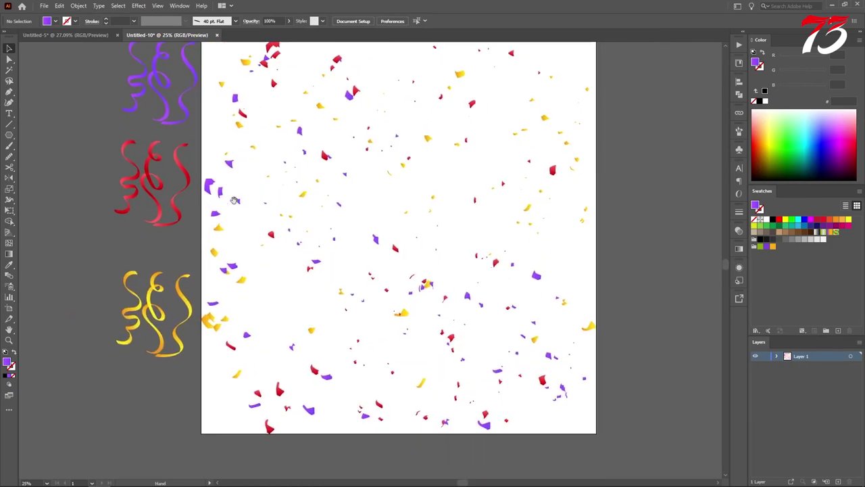
{"action": "left_click_drag", "start_coordinate": [185, 190], "coordinate": [300, 303]}
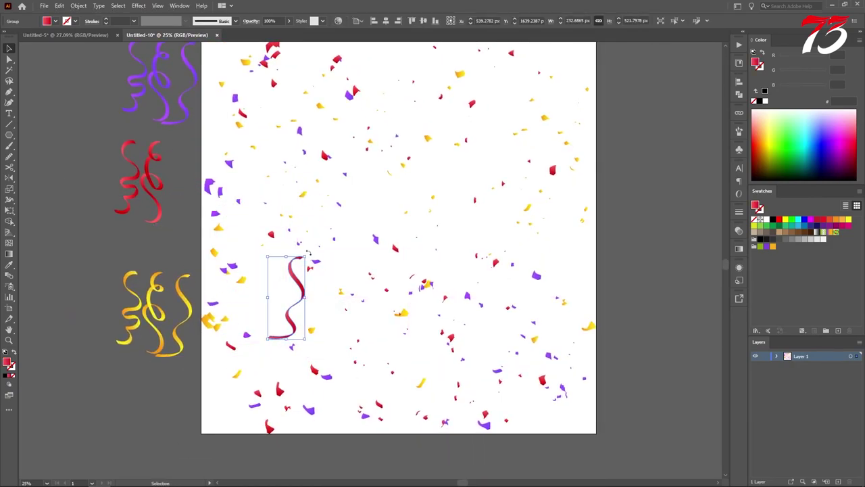
{"action": "left_click_drag", "start_coordinate": [309, 255], "coordinate": [276, 250]}
{"action": "mouse_move", "coordinate": [285, 281]}
{"action": "left_mouse_down"}
{"action": "mouse_move", "coordinate": [290, 297]}
{"action": "mouse_move", "coordinate": [286, 280]}
{"action": "left_mouse_up"}
- Select all the purple, red and yellow ribbons and bring them to the front of the confetti pieces
{"action": "key", "text": "a"}
{"action": "key", "text": "v"}
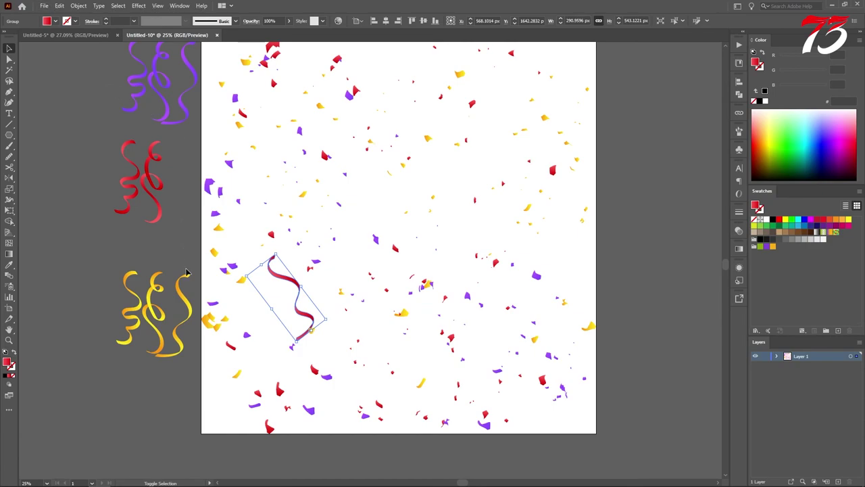
{"action": "left_click_drag", "start_coordinate": [187, 277], "coordinate": [189, 330]}
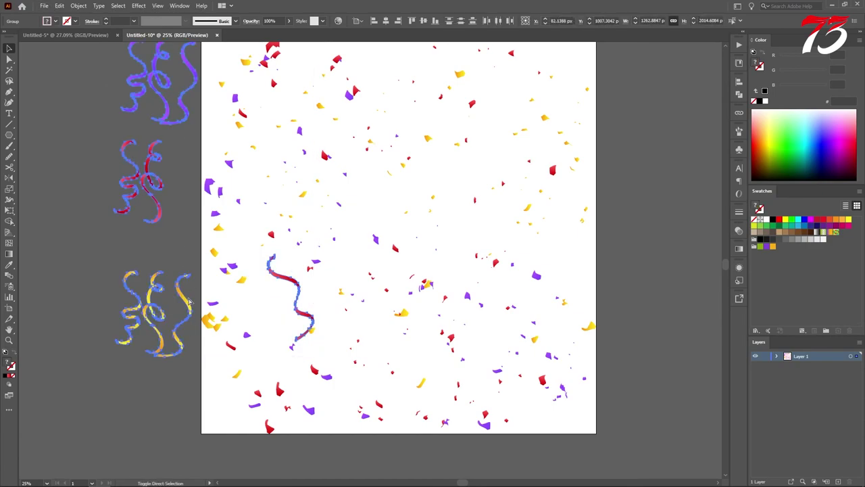
{"action": "key", "text": "ctrl+g"}
{"action": "right_click", "coordinate": [149, 208]}
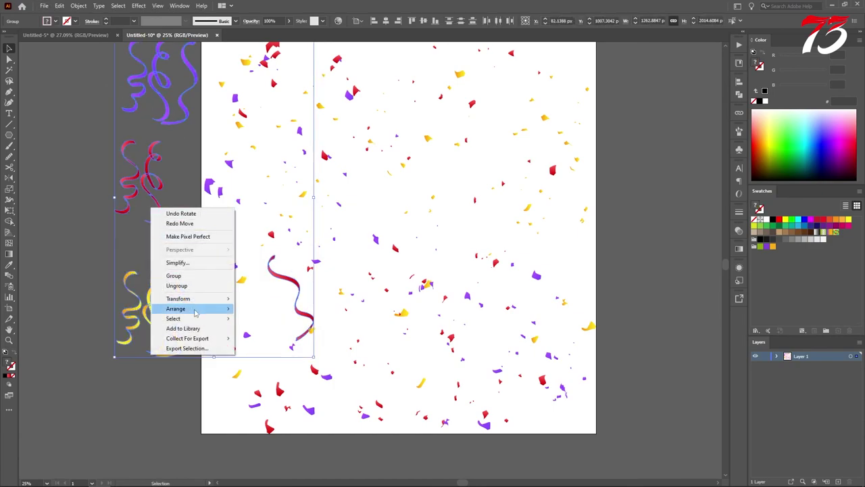
{"action": "mouse_move", "coordinate": [194, 310]}
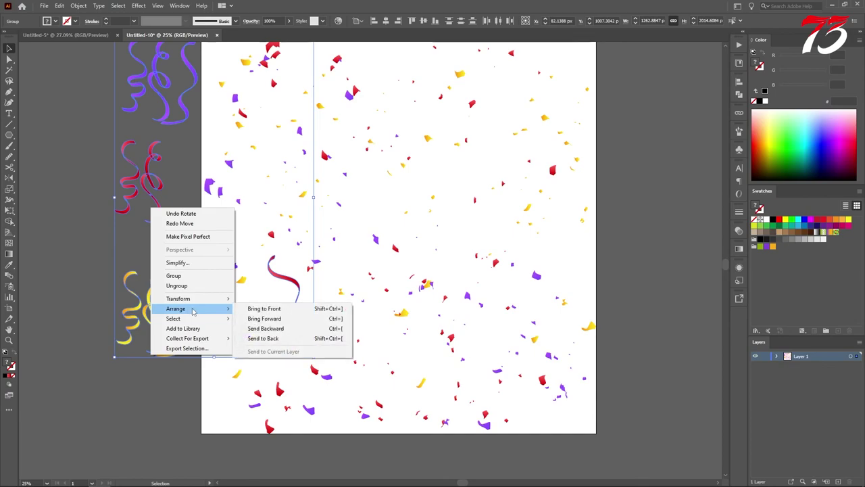
{"action": "left_click", "coordinate": [278, 309]}
{"action": "scroll", "coordinate": [344, 300], "scroll_direction": "down", "scroll_amount": 1}
{"action": "scroll", "coordinate": [343, 300], "scroll_direction": "up", "scroll_amount": 1}
{"action": "scroll", "coordinate": [379, 301], "scroll_direction": "down", "scroll_amount": 1}
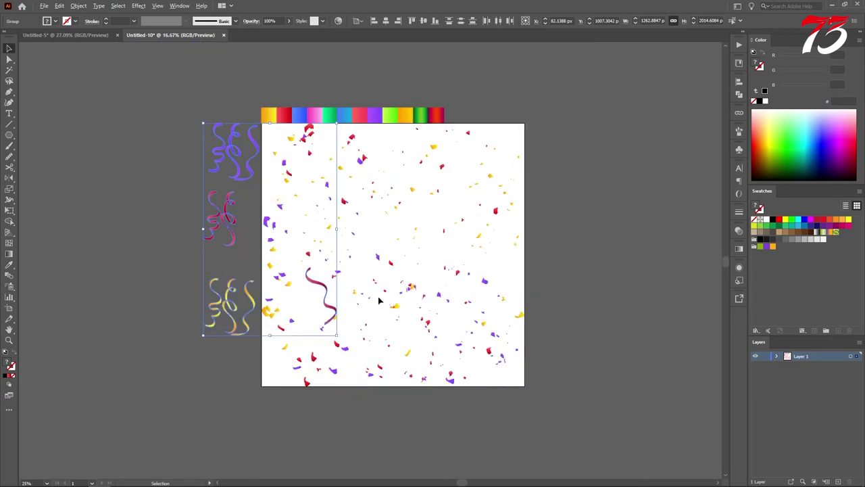
{"action": "left_click", "coordinate": [573, 257]}
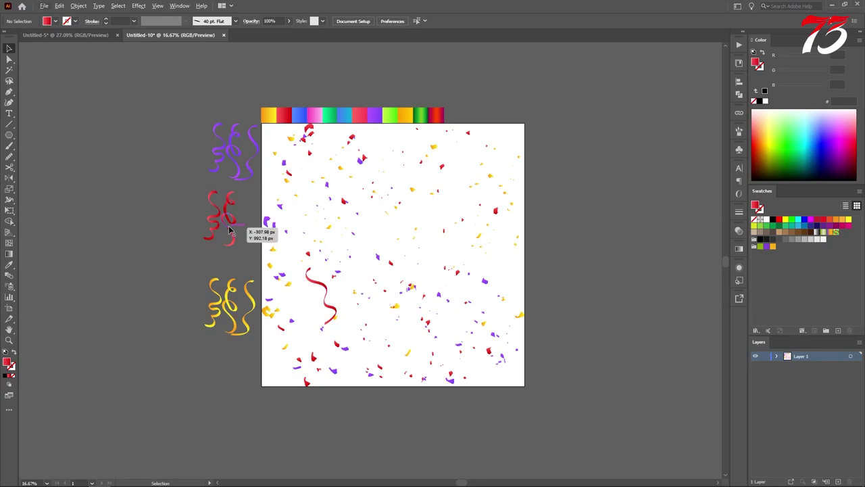
- Place a looped yellow ribbon in the artboard's lower right area and a looped purple one above it, both tilted
{"action": "left_click_drag", "start_coordinate": [231, 300], "coordinate": [482, 248]}
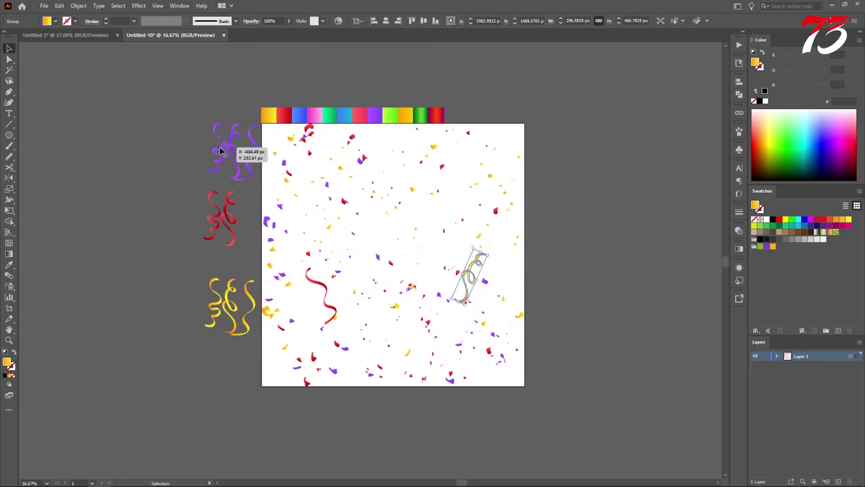
{"action": "left_click_drag", "start_coordinate": [241, 155], "coordinate": [438, 208]}
{"action": "left_click_drag", "start_coordinate": [451, 177], "coordinate": [468, 193]}
- Place the squiggly red ribbon diagonally near the artboard's upper centre
{"action": "left_click_drag", "start_coordinate": [227, 218], "coordinate": [390, 163]}
{"action": "scroll", "coordinate": [415, 213], "scroll_direction": "up", "scroll_amount": 1}
{"action": "scroll", "coordinate": [415, 214], "scroll_direction": "up", "scroll_amount": 1}
{"action": "scroll", "coordinate": [507, 210], "scroll_direction": "down", "scroll_amount": 1}
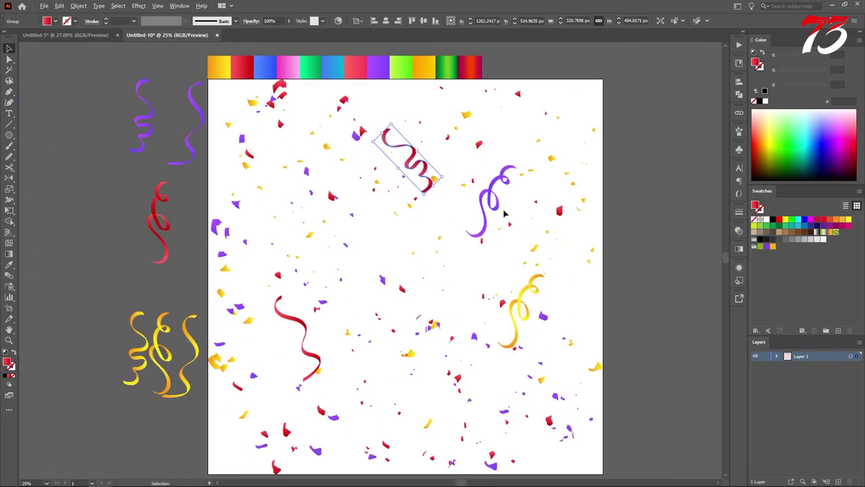
{"action": "left_click_drag", "start_coordinate": [503, 211], "coordinate": [420, 195]}
{"action": "left_click", "coordinate": [579, 216]}
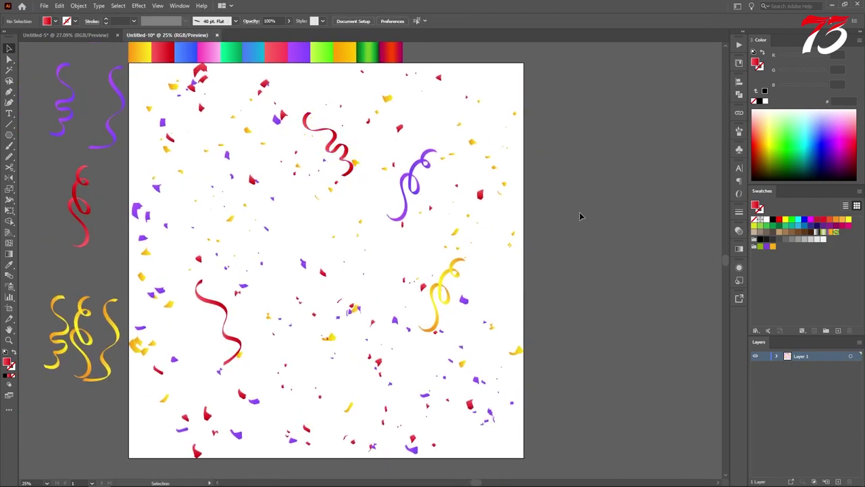